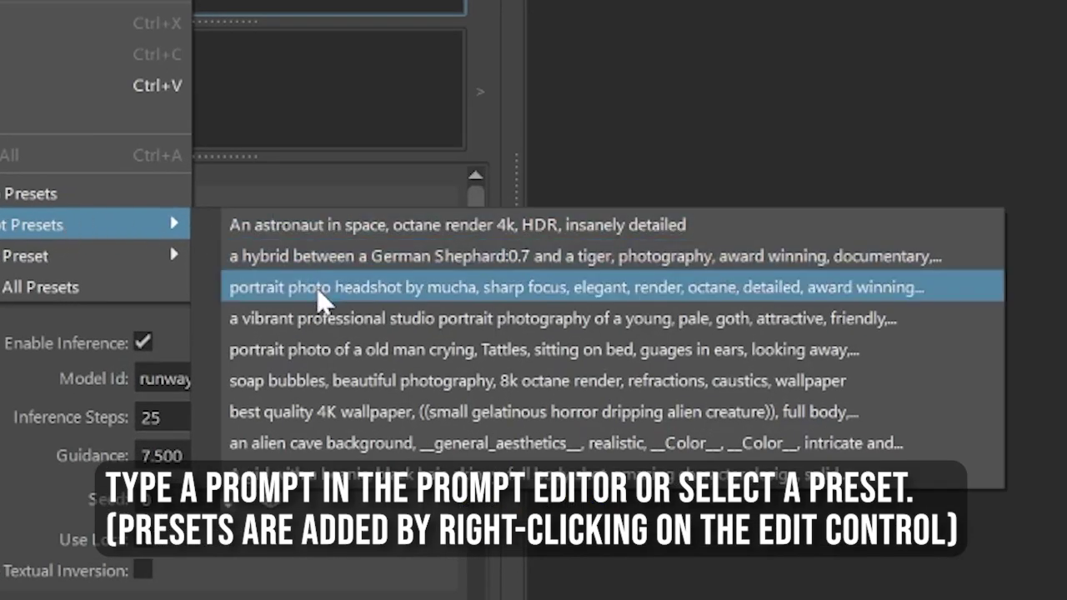
Fill the prompt with the "portrait photo headshot by mucha" preset and the negative prompt with the "bad anatomy, bad proportions, blurry" preset.
left_click(319, 292)
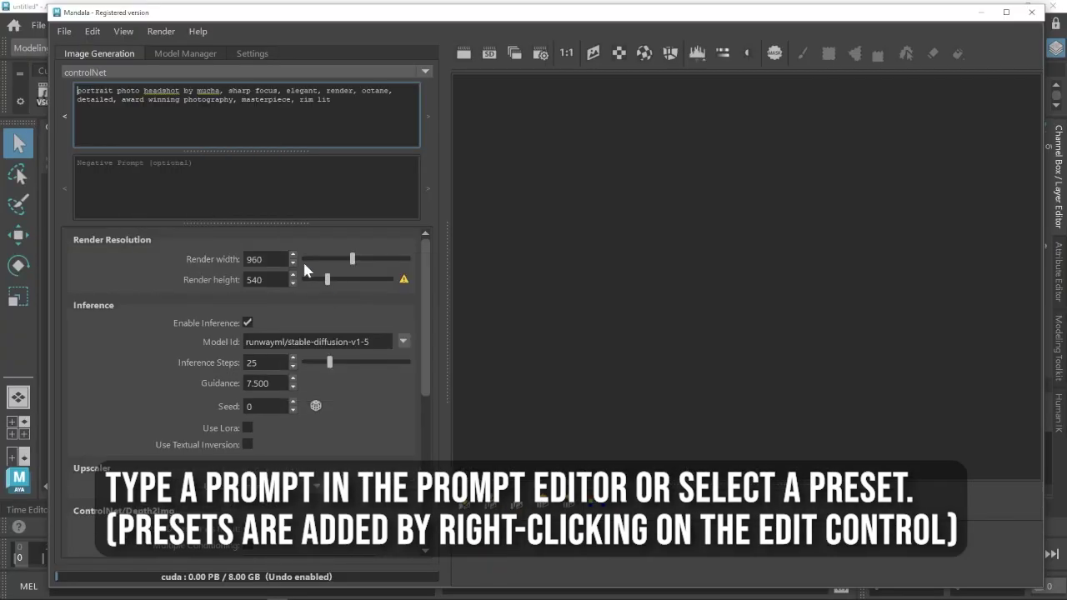
right_click(190, 172)
mouse_move(292, 333)
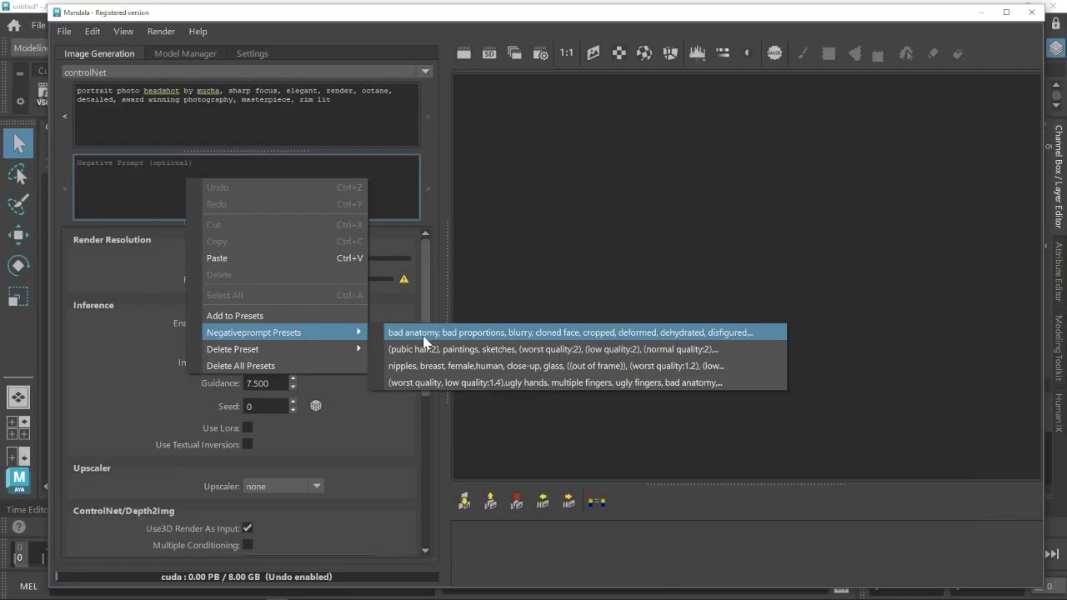
left_click(424, 333)
Set the render resolution to 1440 wide by 1440 high.
left_click_drag(268, 259, 219, 250)
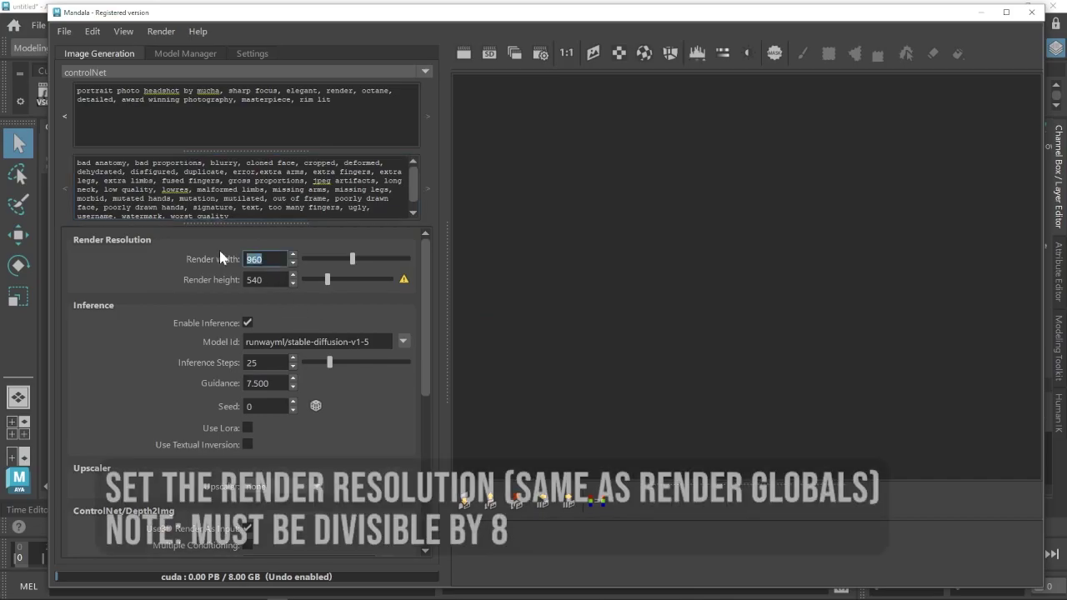
type("1440")
key("Tab")
type("1440")
key("Return")
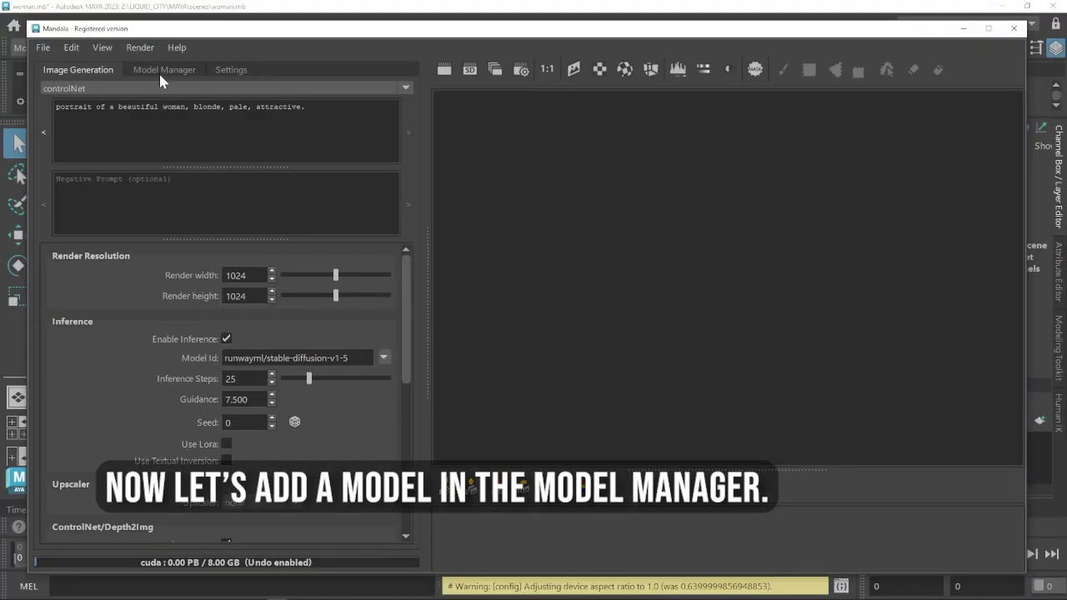
Bring up the model manager, and in the web browser find the SG161222/Realistic_Vision_V2.0 model page on huggingface.co.
left_click(162, 71)
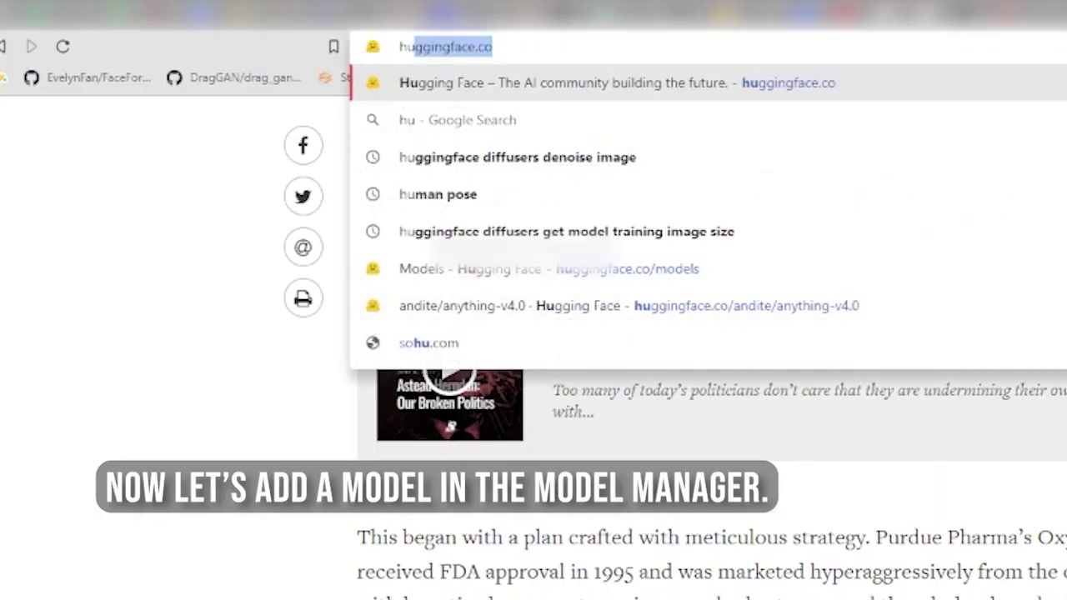
type("ggingface.co")
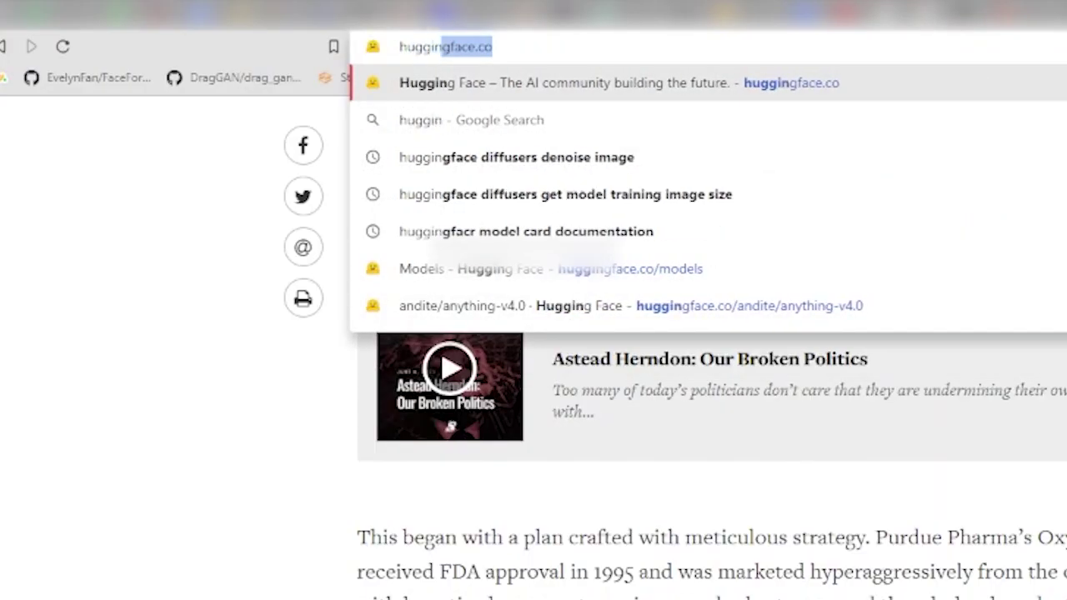
key("Return")
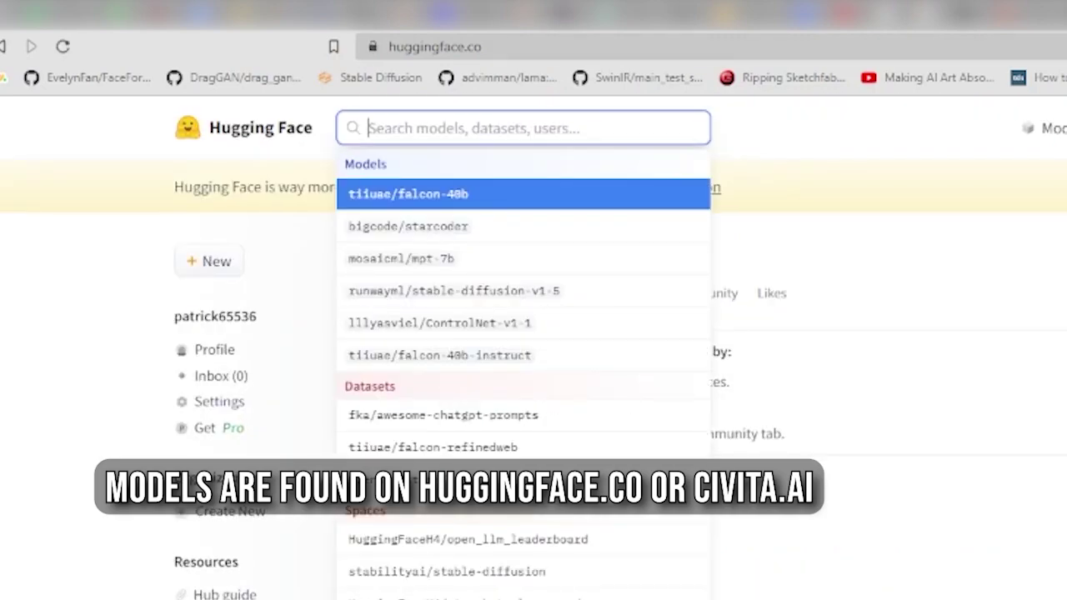
type("realist")
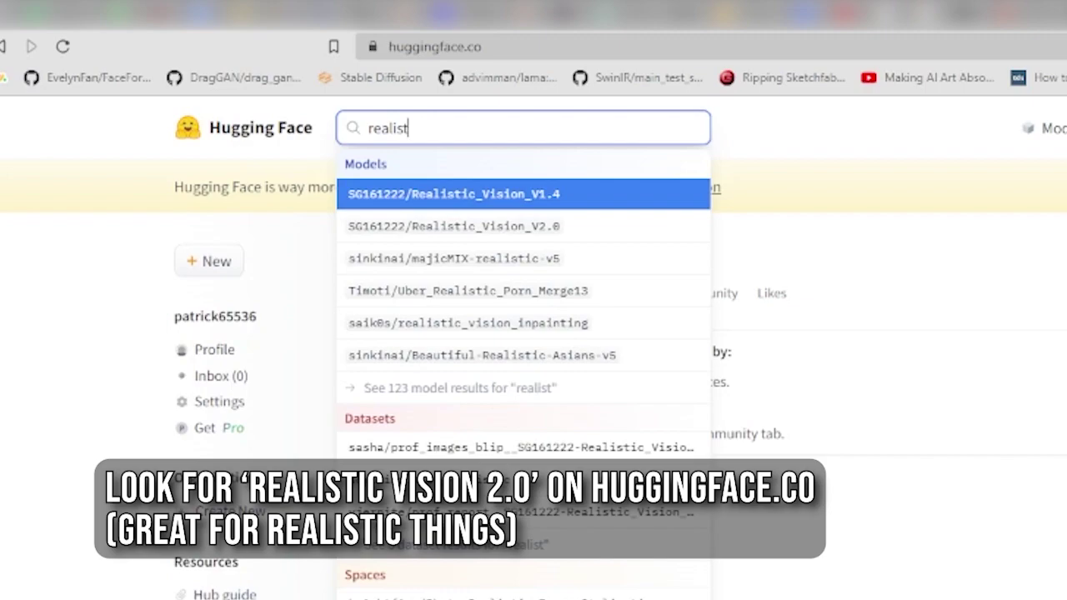
left_click(567, 242)
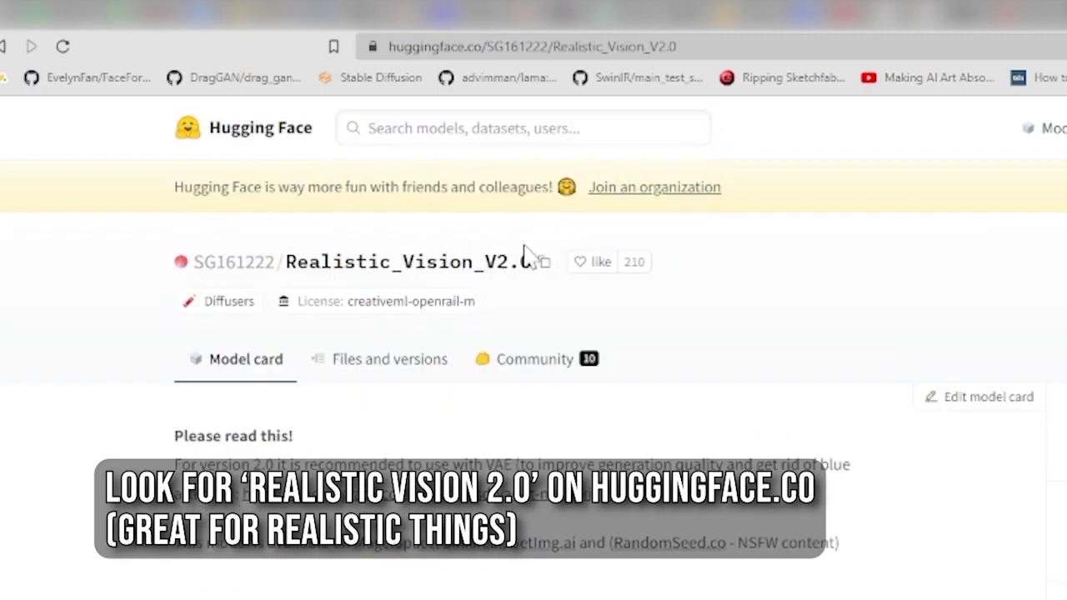
Copy the model ID SG161222/Realistic_Vision_V2.0 from the end of the page's web address.
left_click(525, 46)
left_click(565, 46)
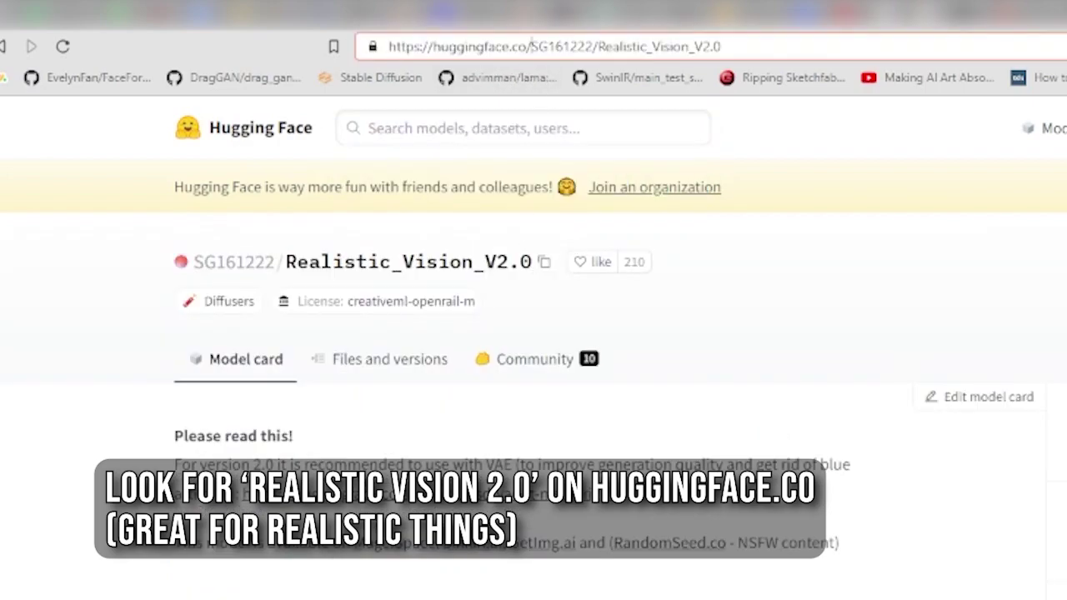
left_click_drag(532, 46, 722, 45)
key("ctrl+c")
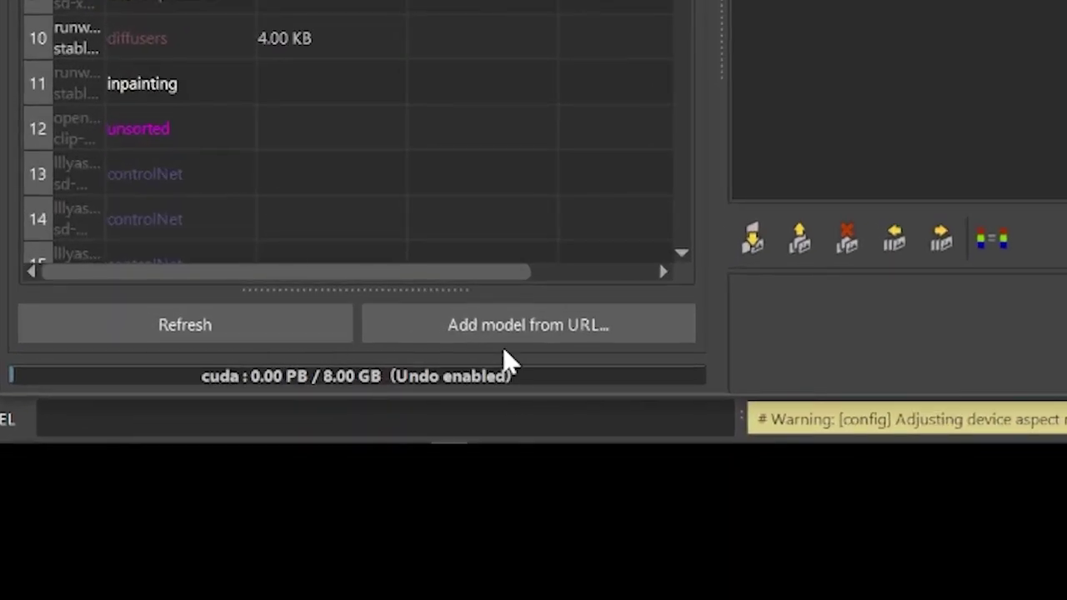
Back in Mandala, add SG161222/Realistic_Vision_V2.0 from URL as a diffusers model with sample size 512, fetching its Huggingface model card.
left_click(500, 337)
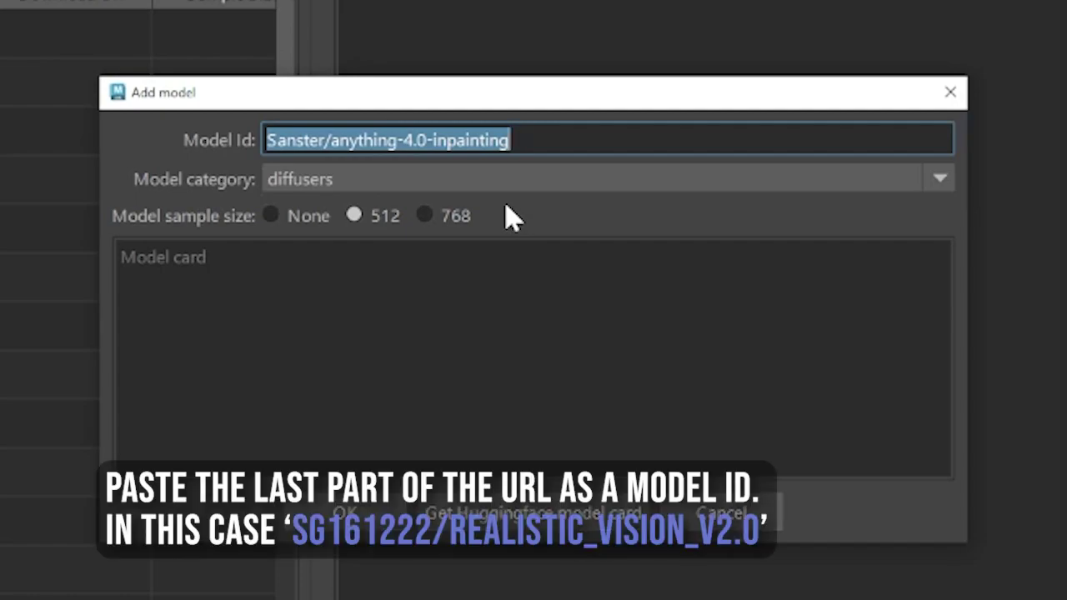
key("ctrl+v")
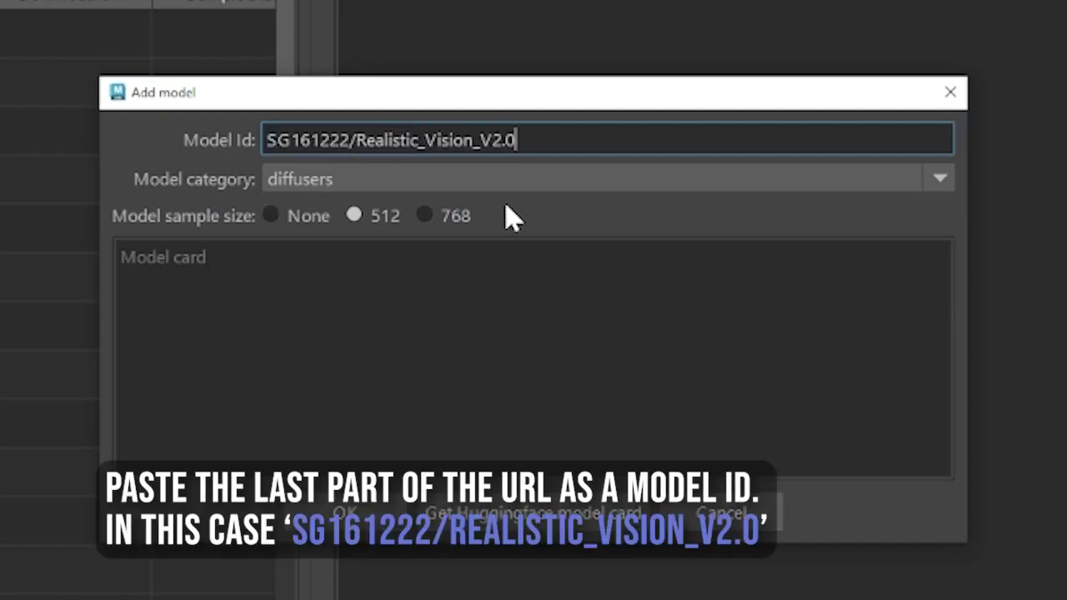
left_click(355, 174)
left_click(354, 174)
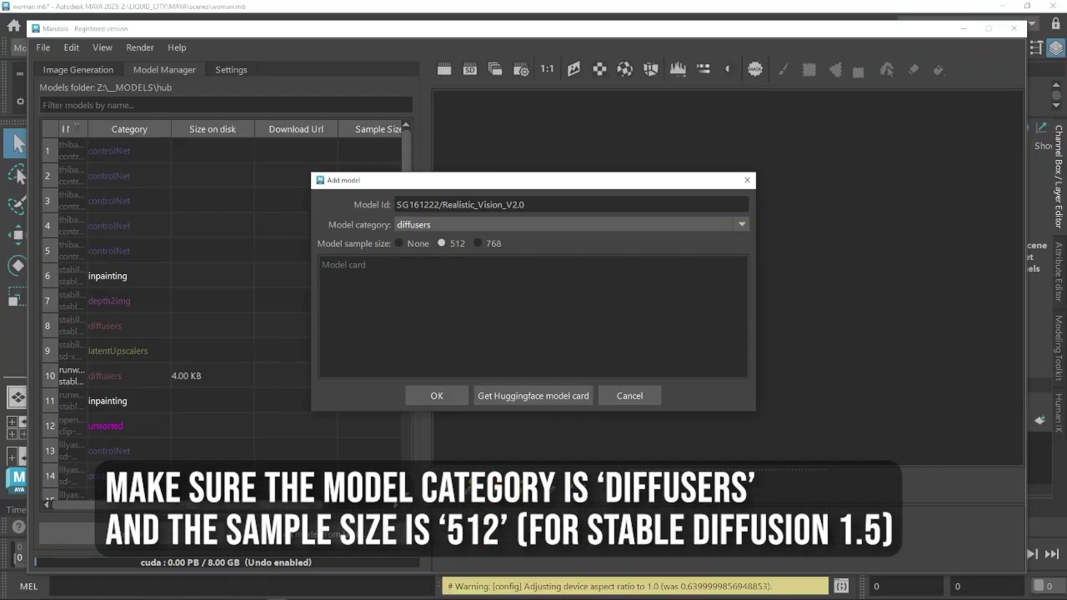
left_click(533, 396)
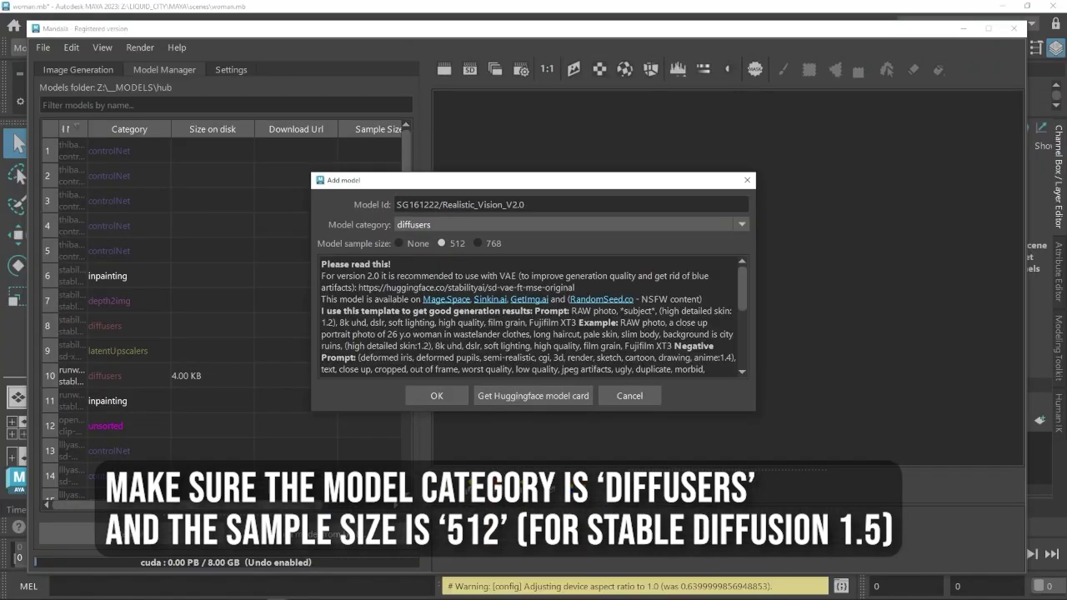
left_click(437, 396)
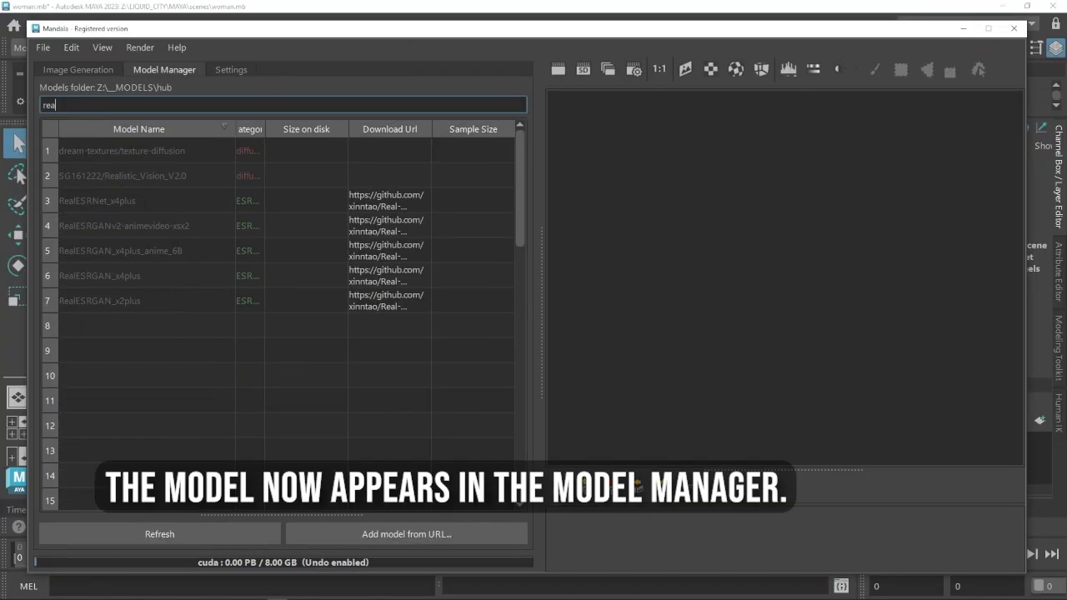
Filter the model list by "realis" to check for the added Realistic_Vision_V2.0 entry, and clear the filter.
type("realis")
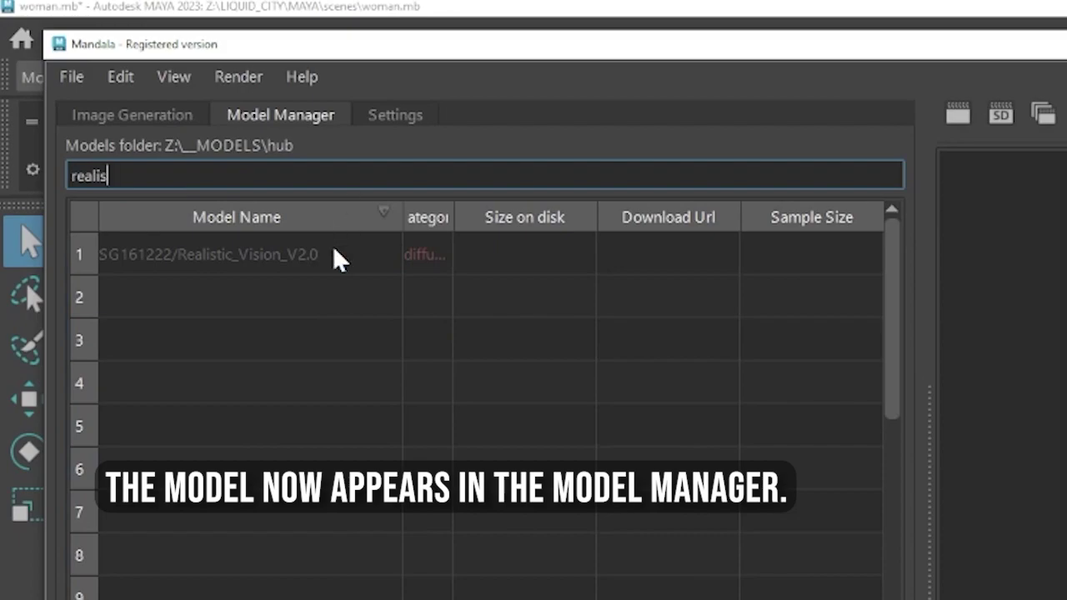
left_click(194, 151)
left_click_drag(115, 176, 55, 140)
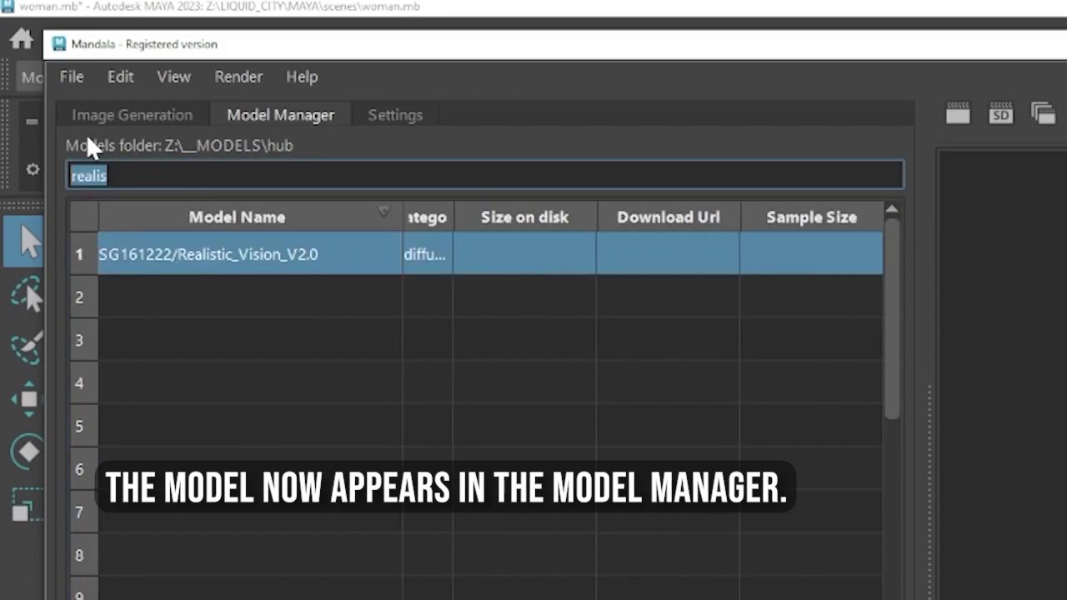
key("BackSpace")
Choose SG161222/Realistic_Vision_V2.0 as the inference model for image generation.
left_click(155, 116)
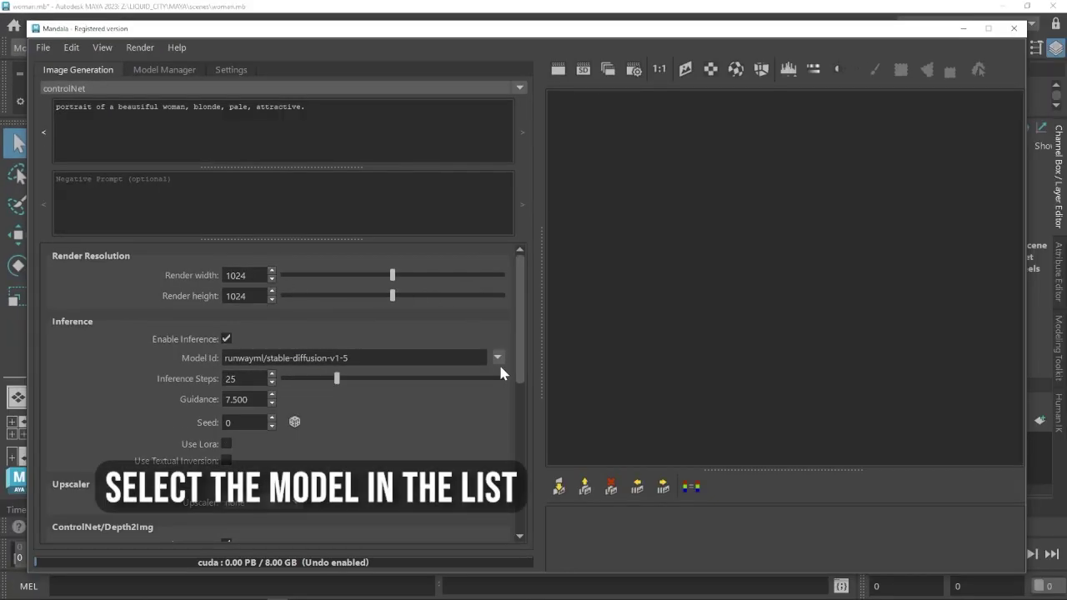
left_click(498, 359)
left_click(473, 409)
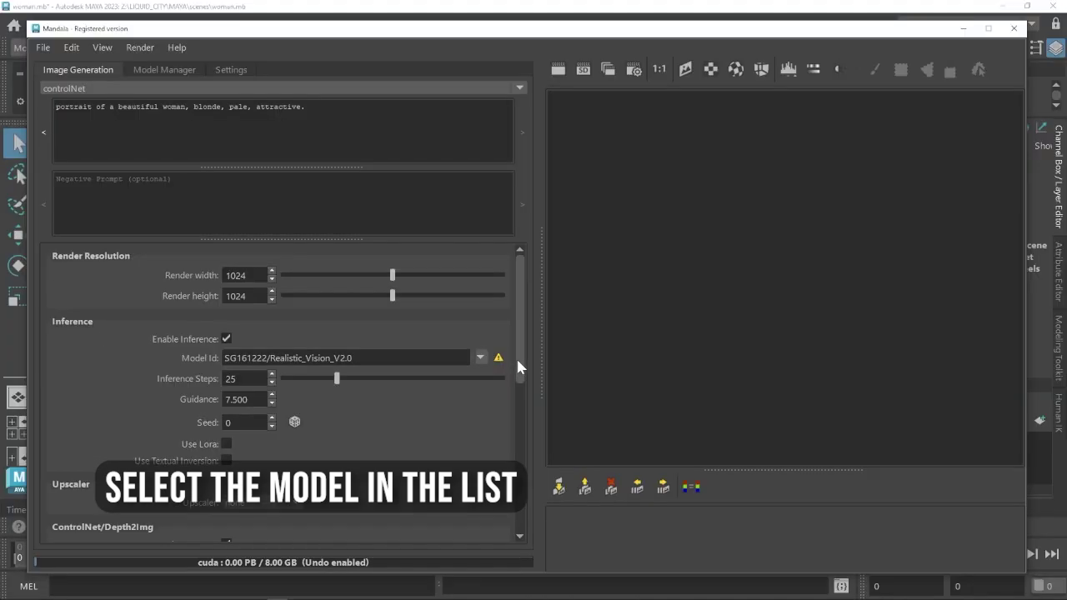
Set the inference steps to 50 and the upscaler to RealESRGAN.
scroll(515, 355, "down", 2)
left_click_drag(246, 304, 181, 305)
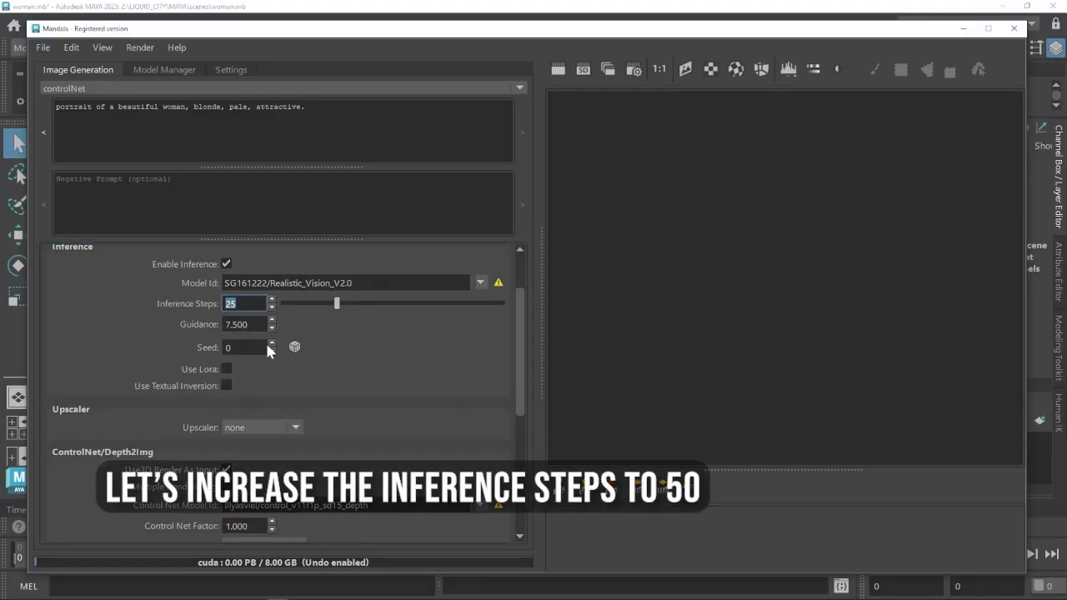
type("50")
key("Return")
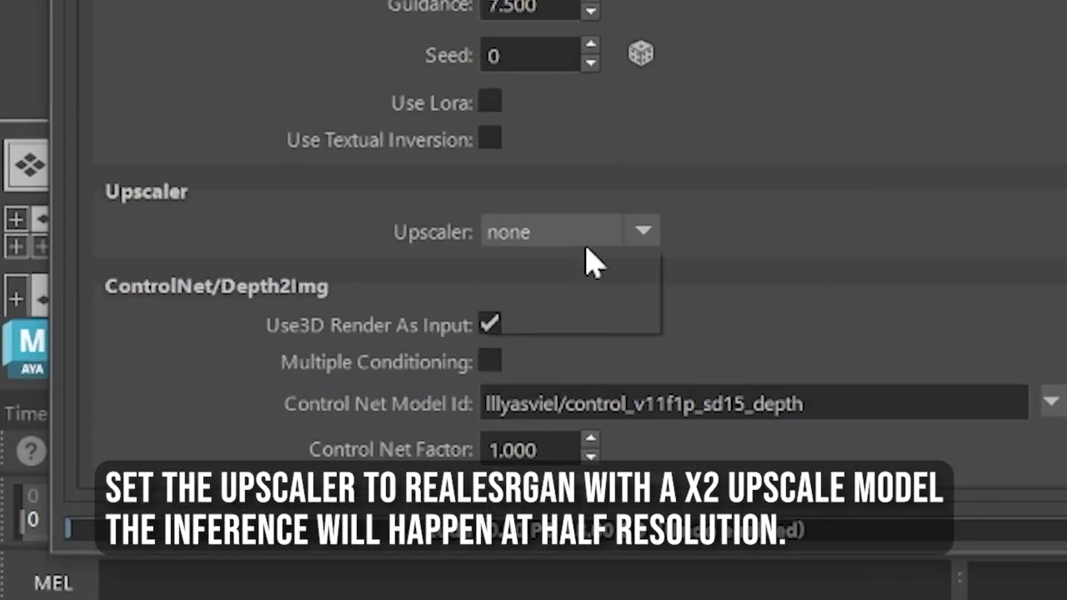
left_click(270, 429)
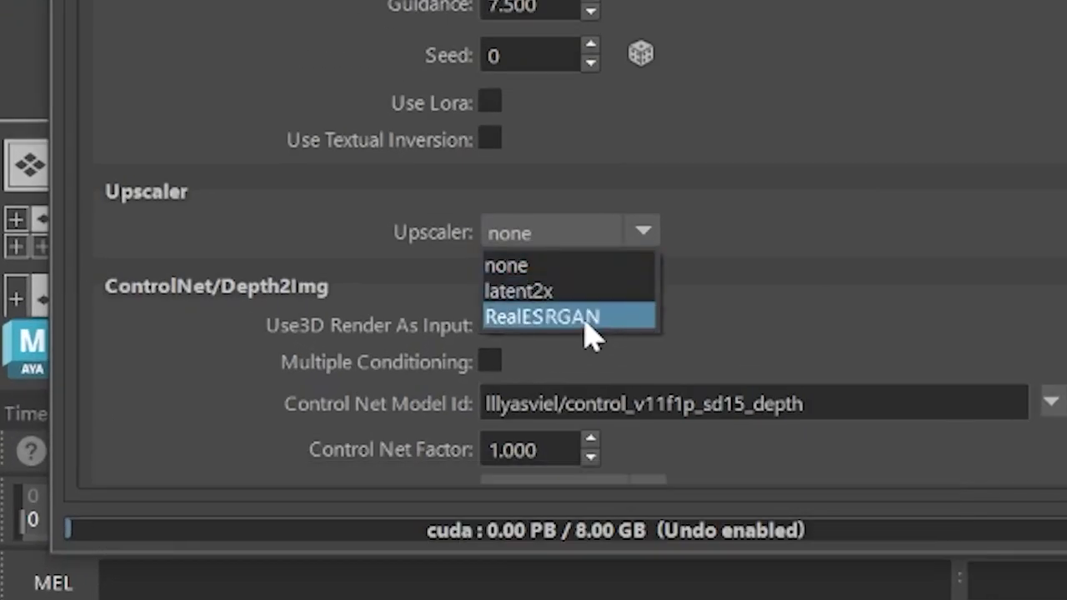
left_click(597, 317)
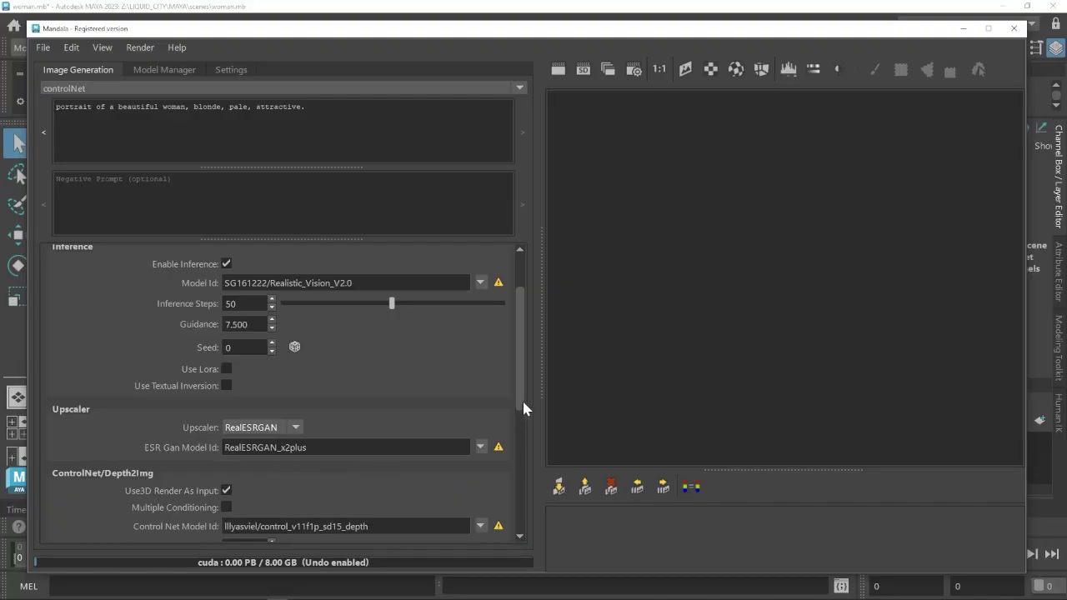
Set the ControlNet model to lllyasviel/control_v11p_sd15_normalbae and its input pass to normals.
scroll(522, 409, "down", 5)
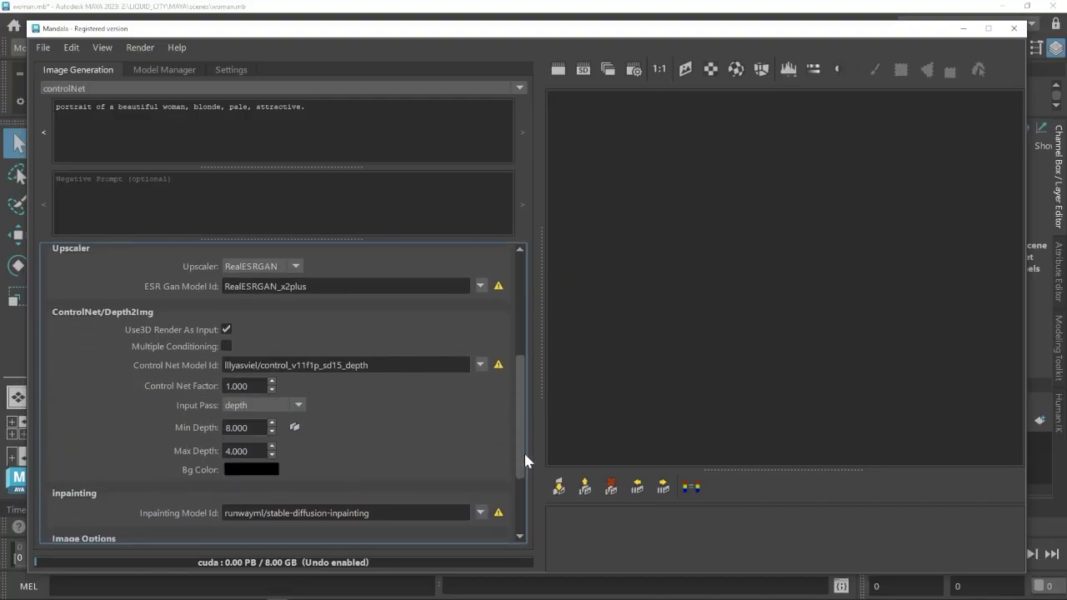
left_click(480, 364)
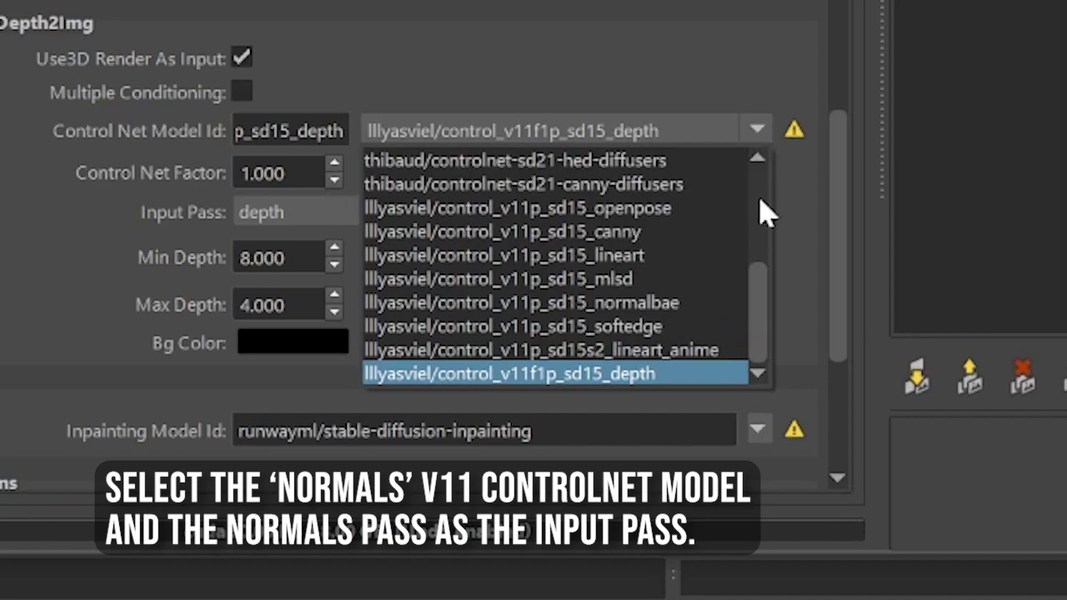
left_click(673, 310)
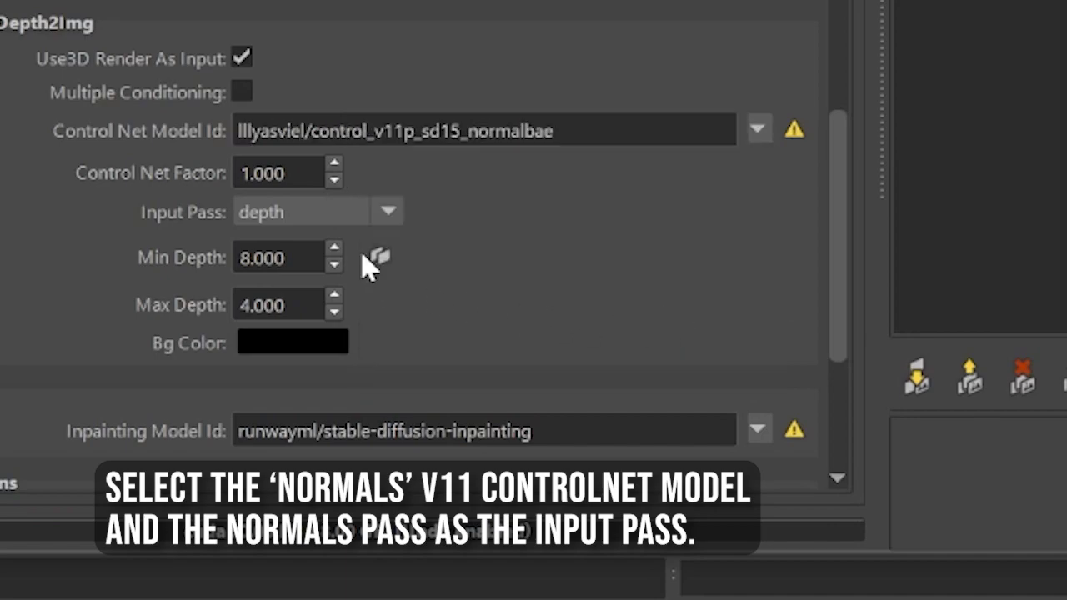
left_click(346, 218)
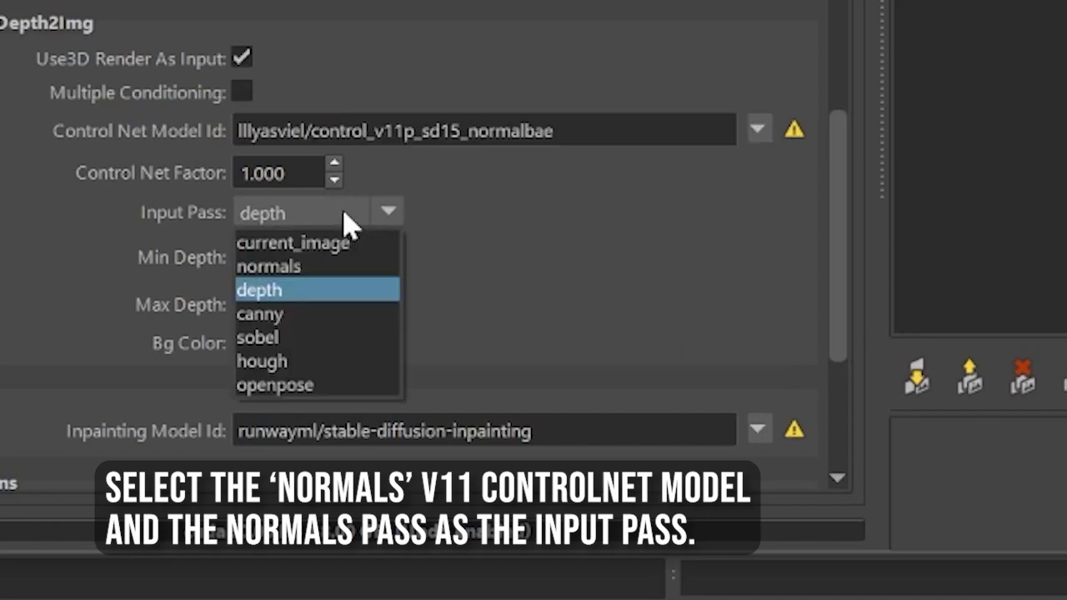
left_click(332, 268)
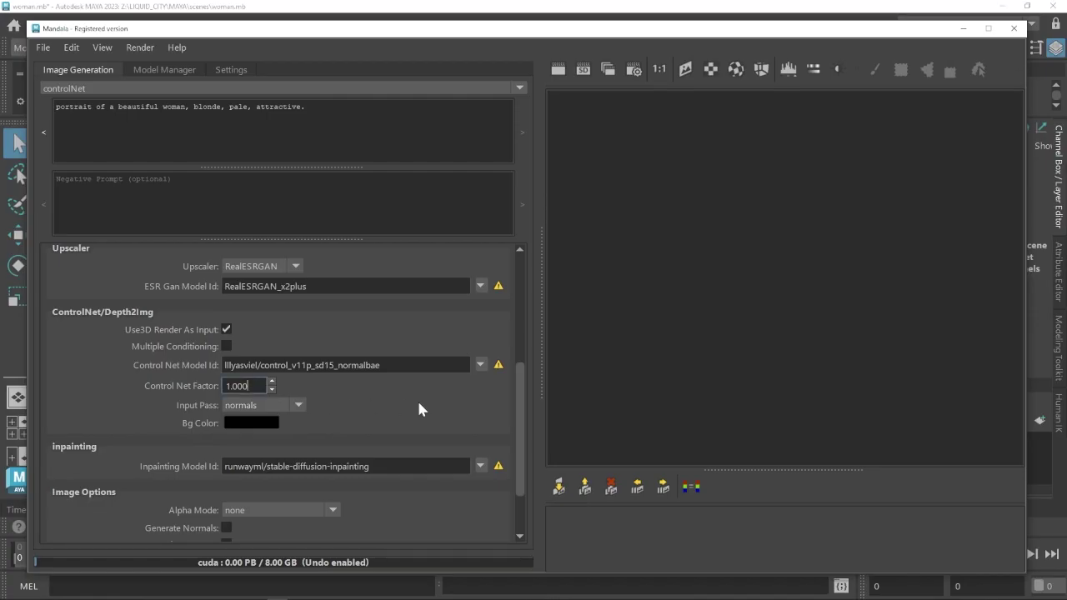
Render the image with the current prompt, inference and ControlNet settings.
scroll(516, 364, "up", 5)
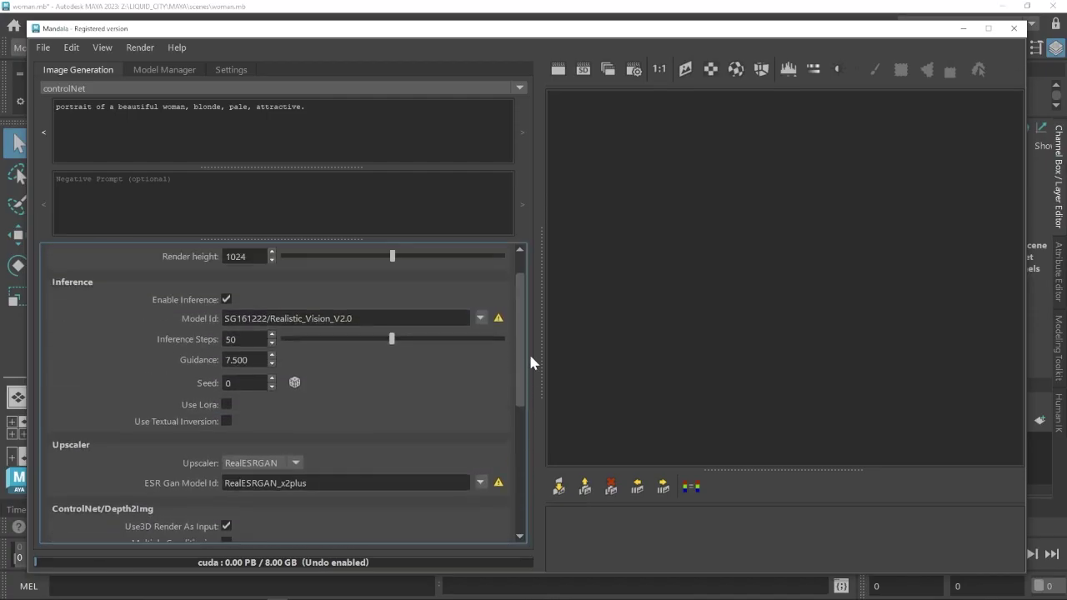
left_click(558, 70)
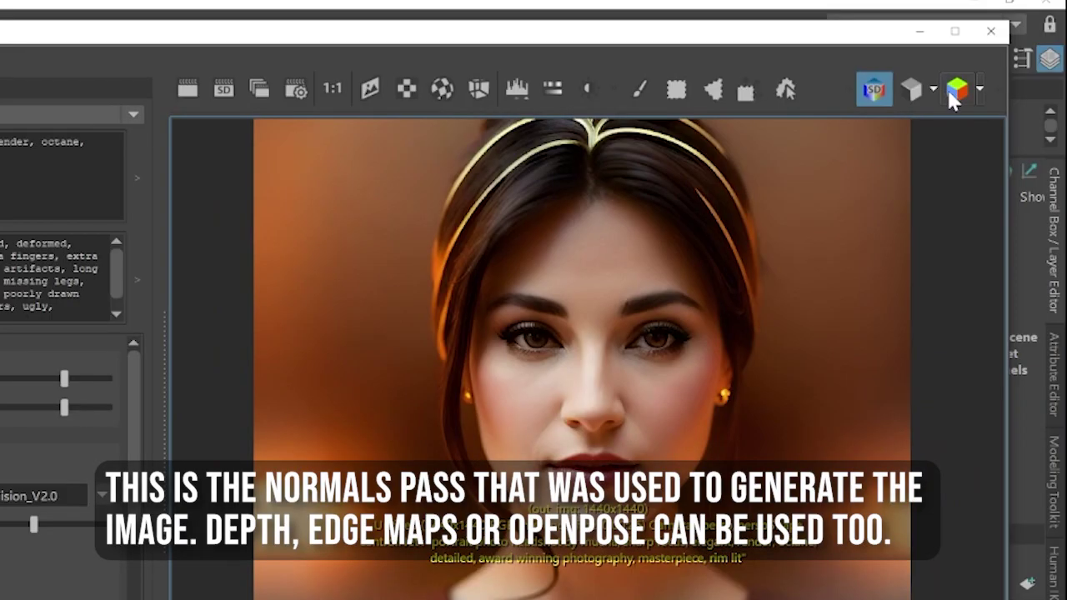
Compare the normals pass with the generated portrait and inspect the portrait up close.
left_click(954, 90)
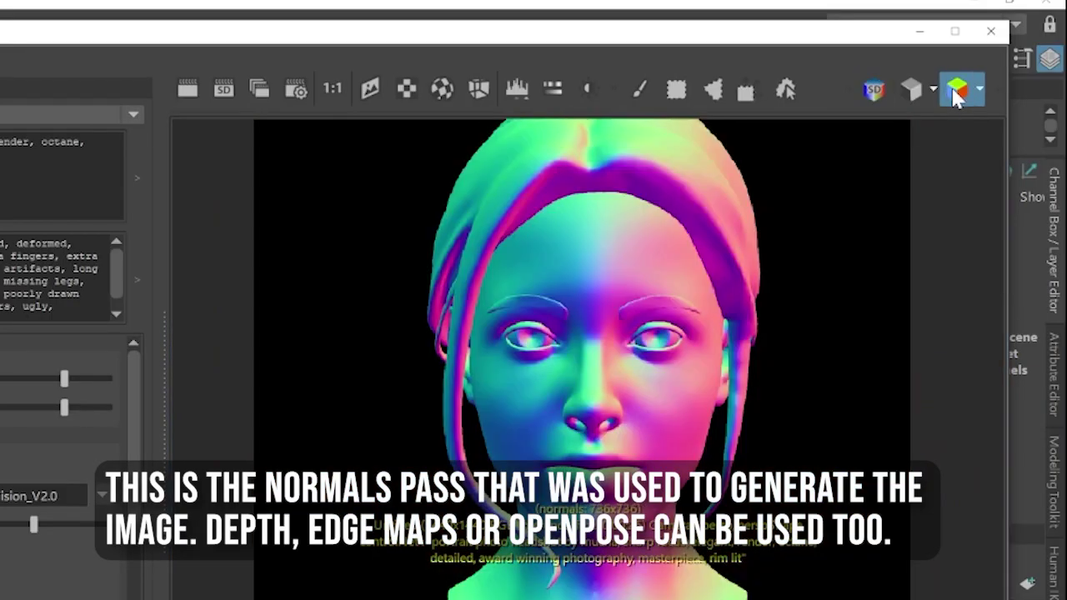
left_click(874, 90)
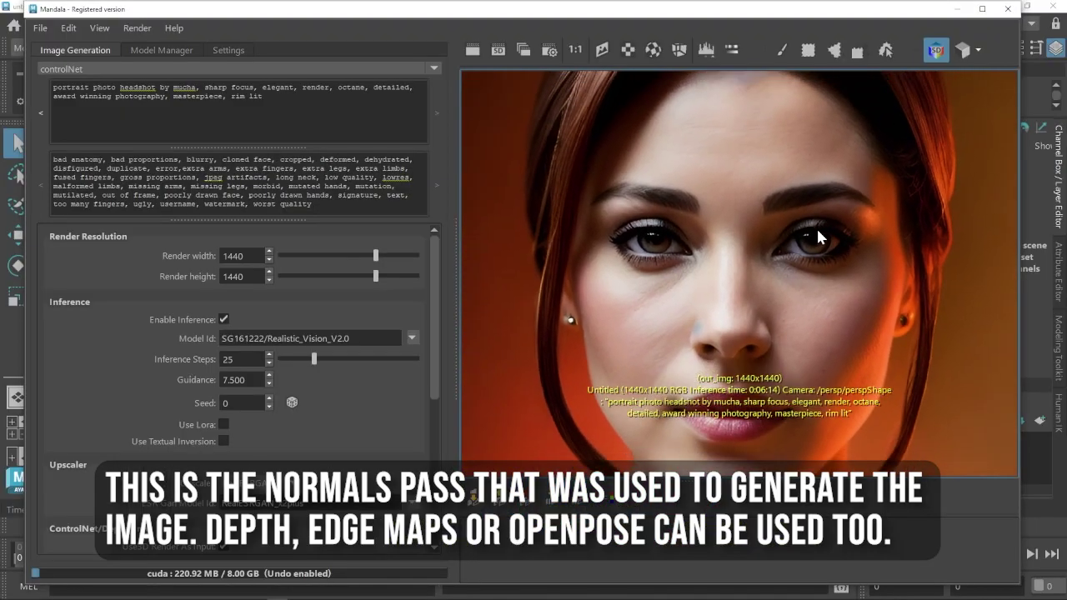
middle_click_drag(818, 231, 809, 133, "alt")
right_click_drag(809, 134, 761, 133, "alt")
middle_click_drag(761, 138, 766, 185, "alt")
left_click_drag(760, 17, 742, 40)
Project the generated portrait onto the model as a camera map, using texture file woman_2.png at resolution 4096 and a new layered texture.
left_click(622, 360)
left_click(677, 69)
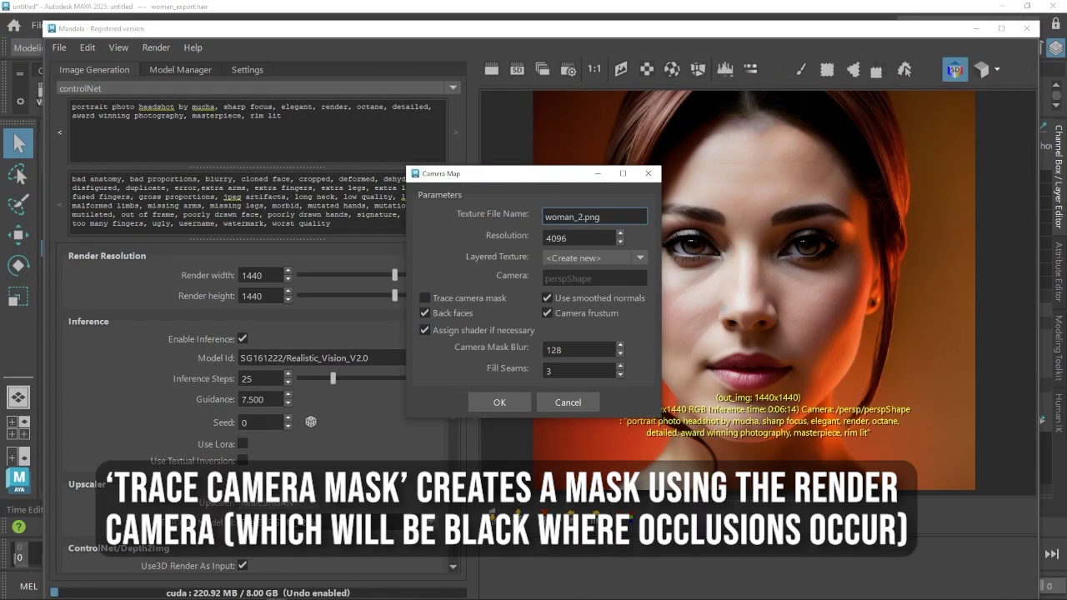
left_click(500, 402)
left_click(498, 310)
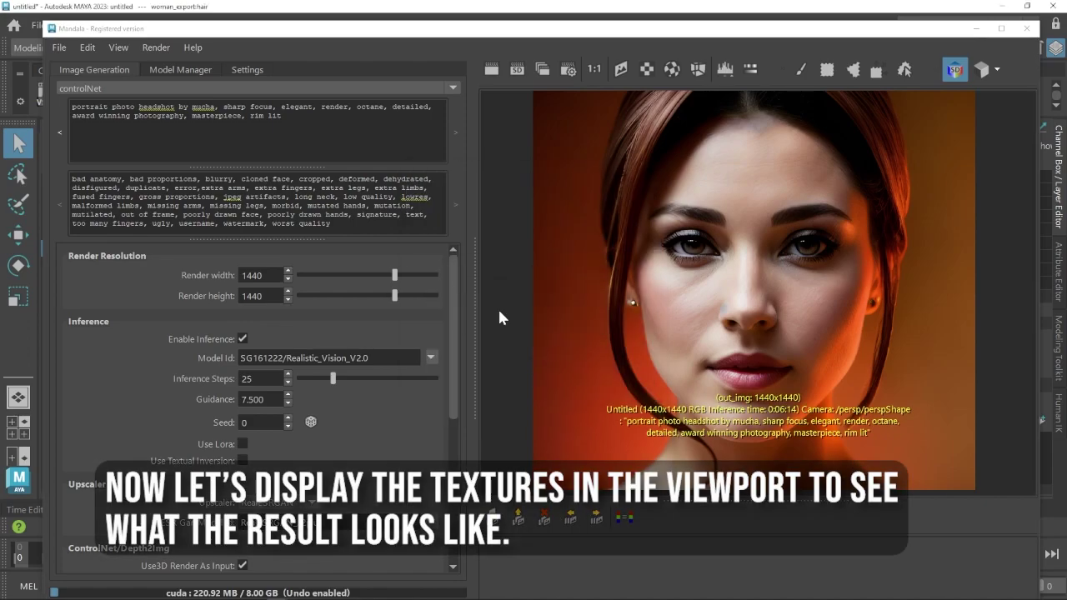
Switch to the Maya viewport, display the head with its textures, and turn the view to its side.
left_click(976, 29)
left_click(762, 242)
key("6")
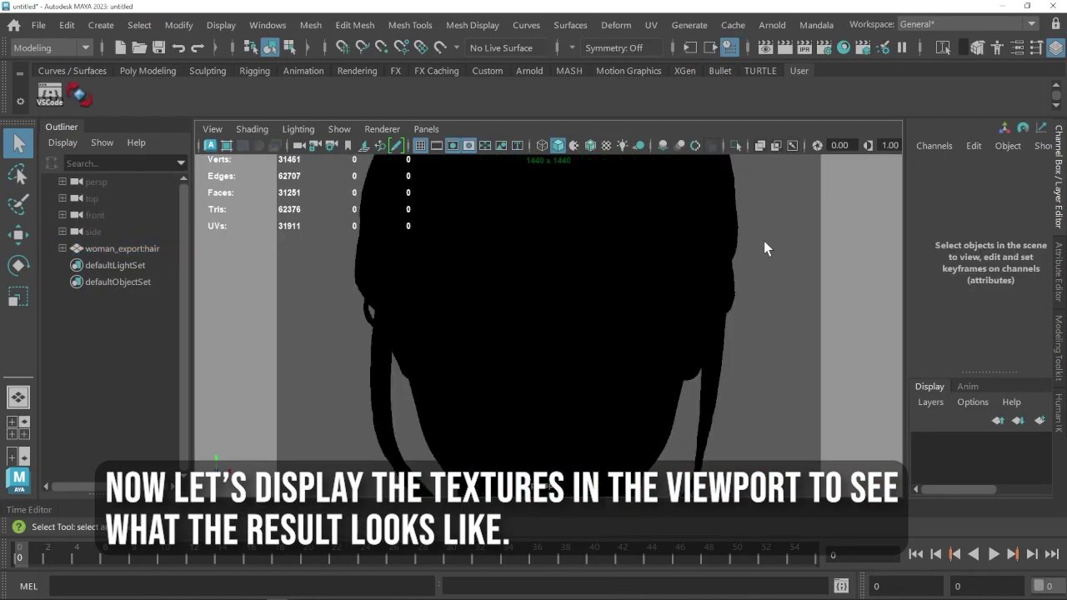
left_click_drag(745, 241, 650, 259, "alt")
Graph the head material's network in the Hypershade and inspect the woman_tex layered texture and its layer's image file.
left_click(816, 24)
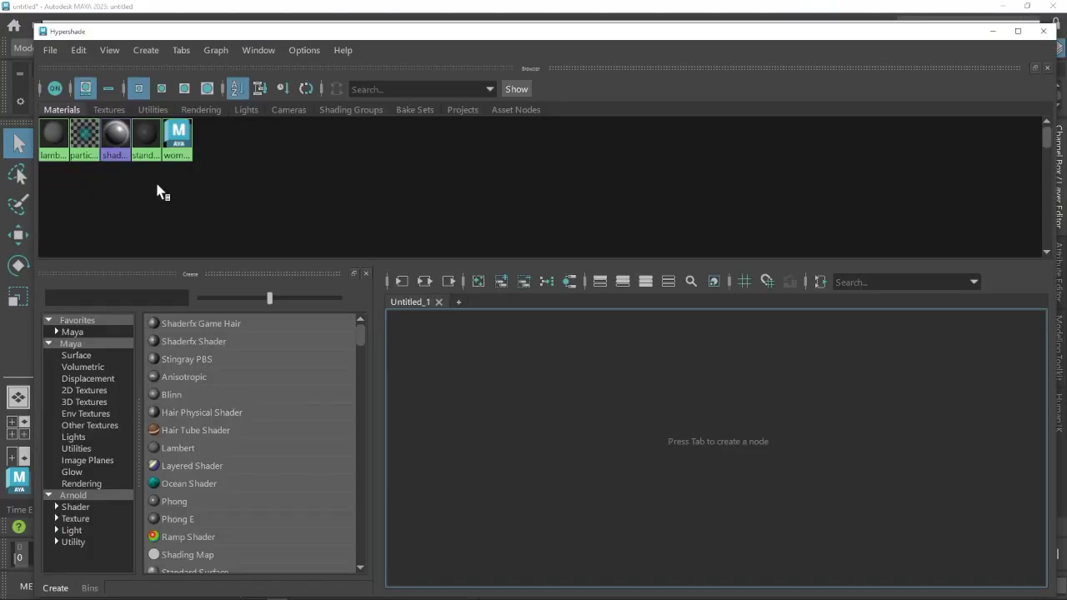
left_click(405, 281)
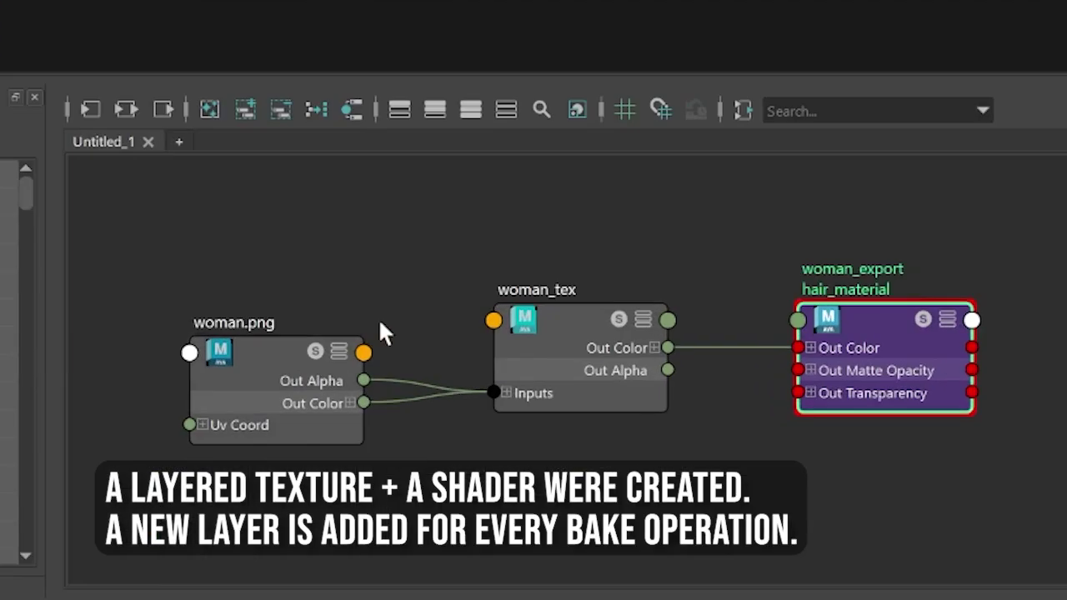
left_click(677, 424)
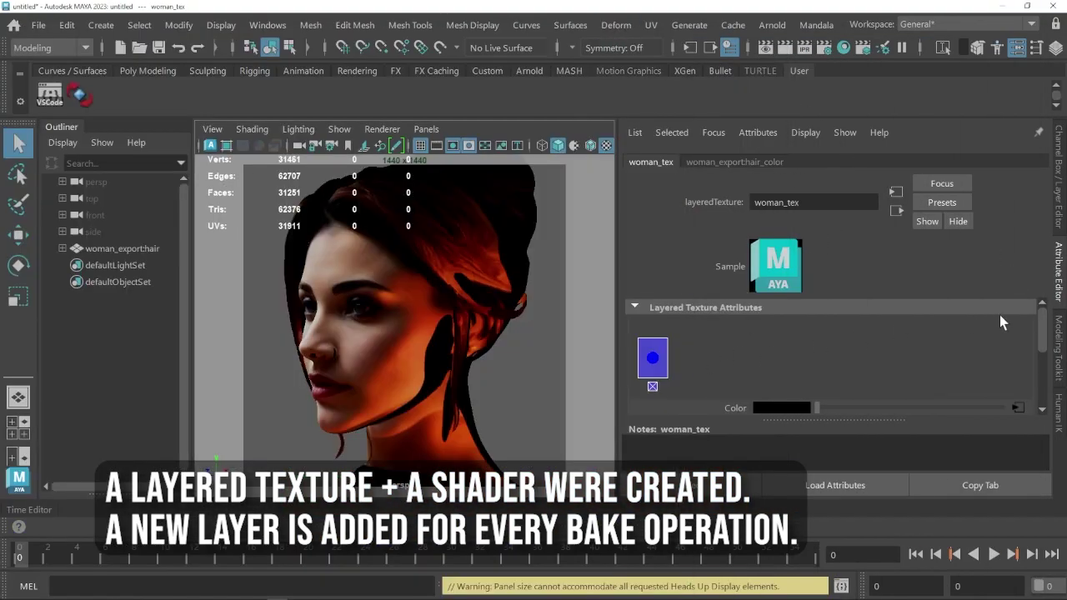
left_click_drag(1040, 336, 1042, 351)
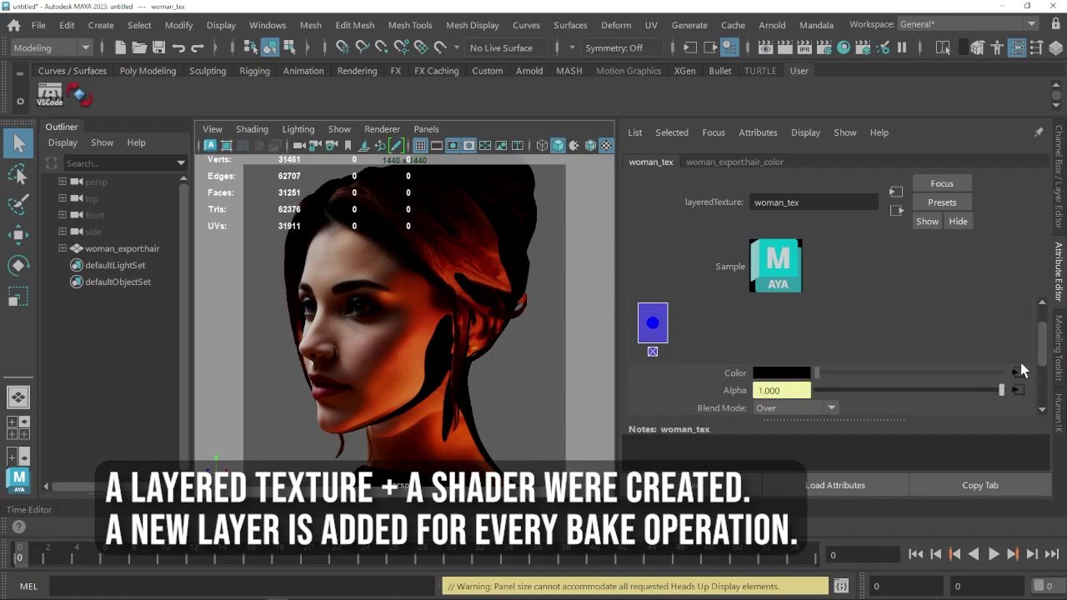
left_click(1020, 372)
left_click(864, 381)
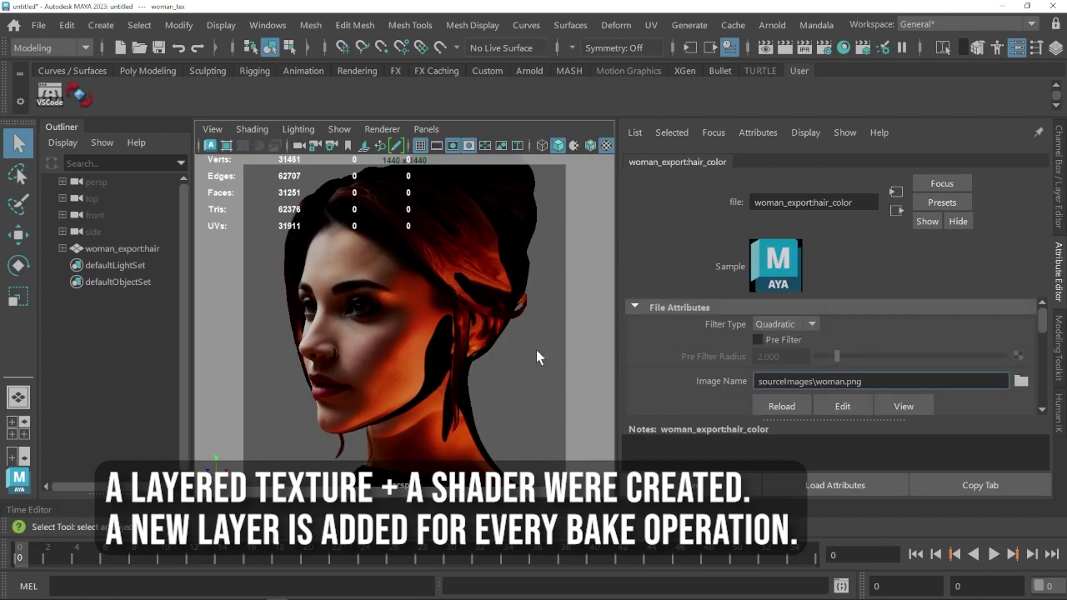
Bring up the Mandala window and keep the current front portrait render in memory.
left_click(816, 25)
left_click(827, 59)
left_click_drag(631, 56, 884, 32)
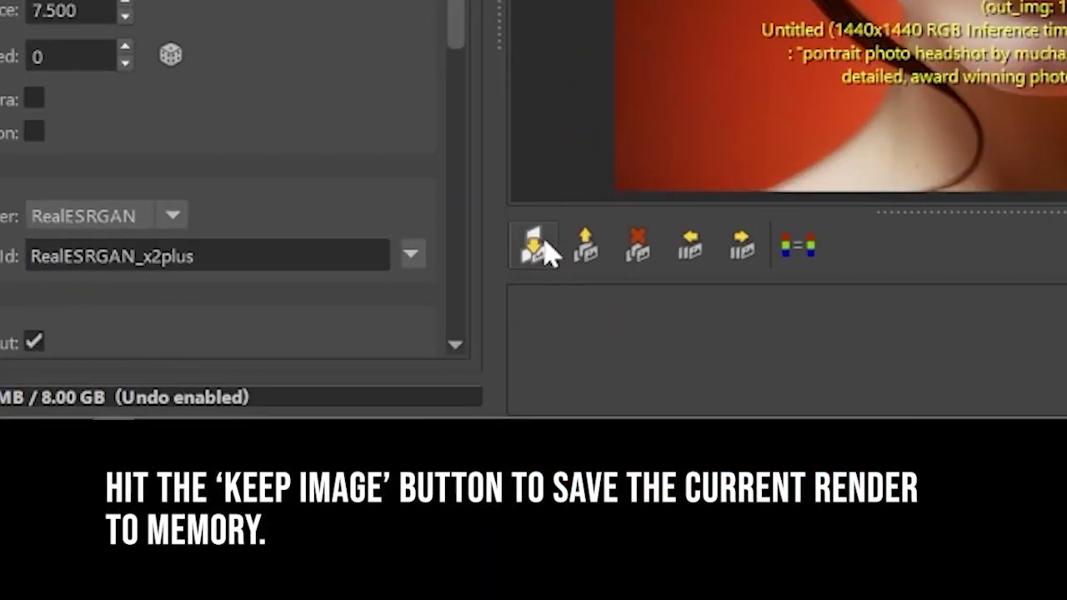
left_click(492, 517)
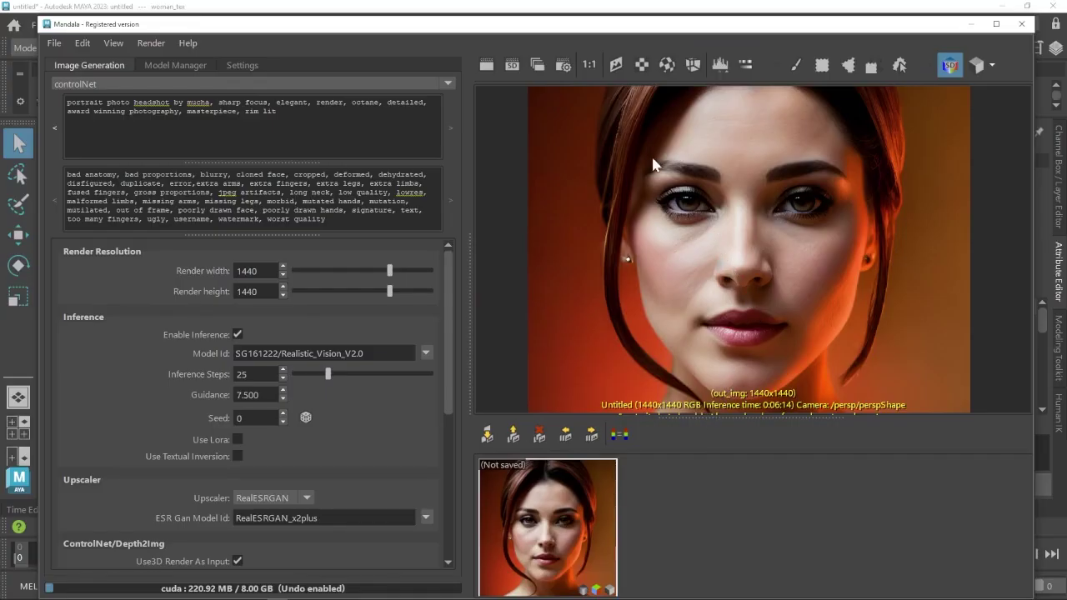
Render the head from the new camera angle with 100 inference steps and keep the image in memory.
mouse_move(653, 25)
left_mouse_down()
mouse_move(625, 449)
mouse_move(684, 68)
mouse_move(667, 25)
left_mouse_up()
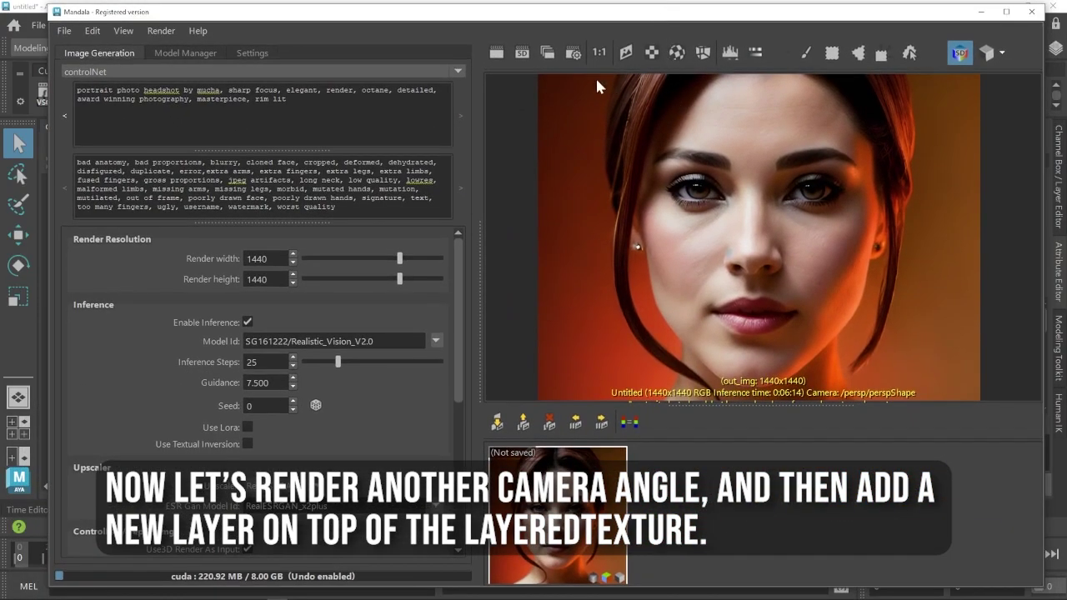
left_click(499, 54)
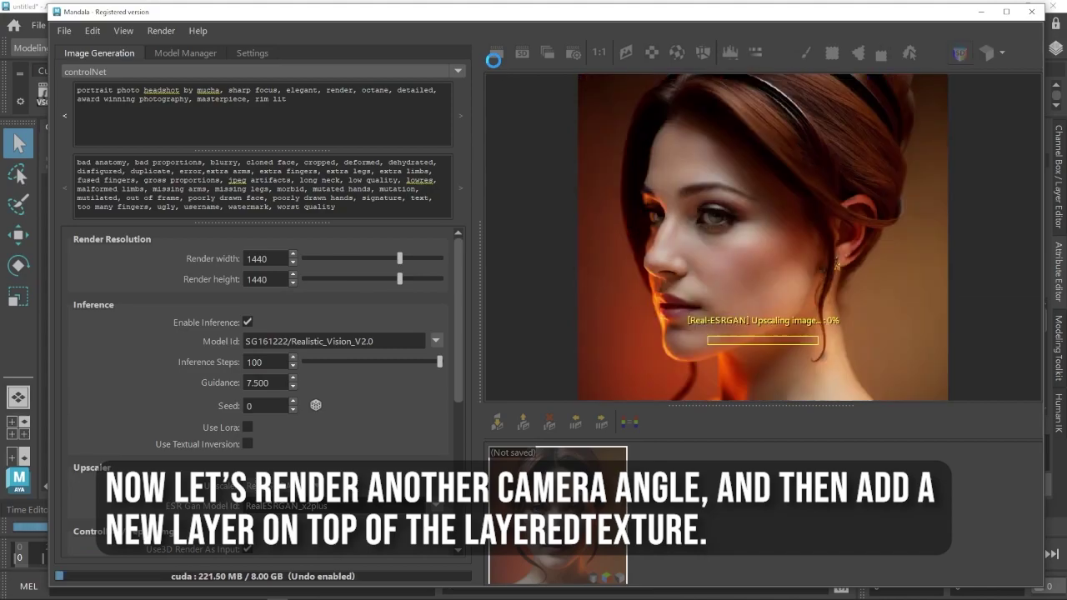
left_click(500, 425)
Project the side render onto the head as a camera map with texture file woman_2.png and check the layered result from the front.
left_click_drag(721, 18, 580, 457)
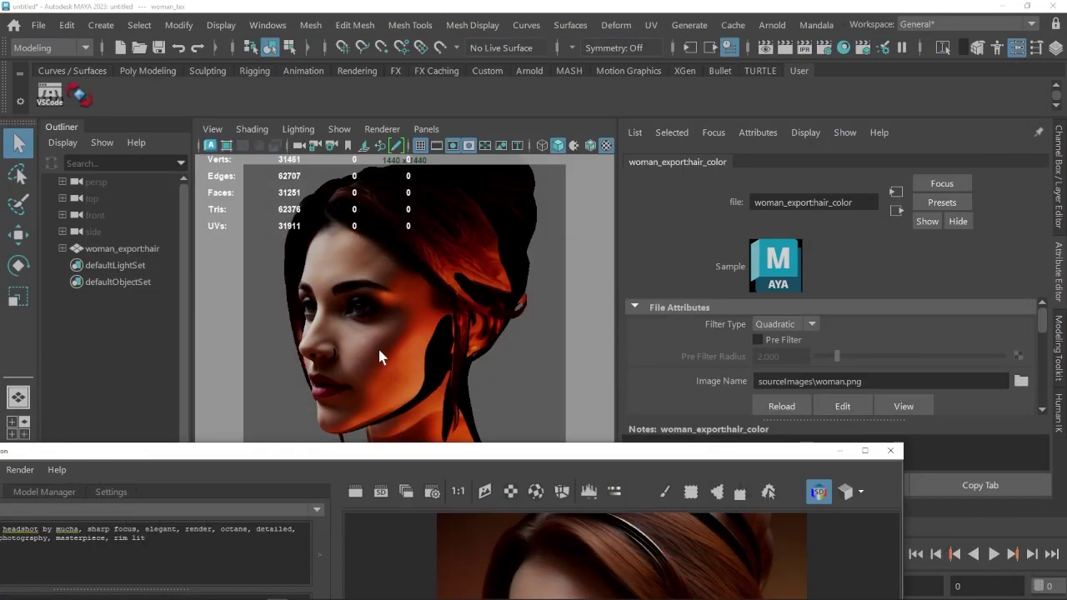
left_click(378, 346)
left_click(534, 493)
type("_2")
left_click(500, 402)
left_click(495, 310)
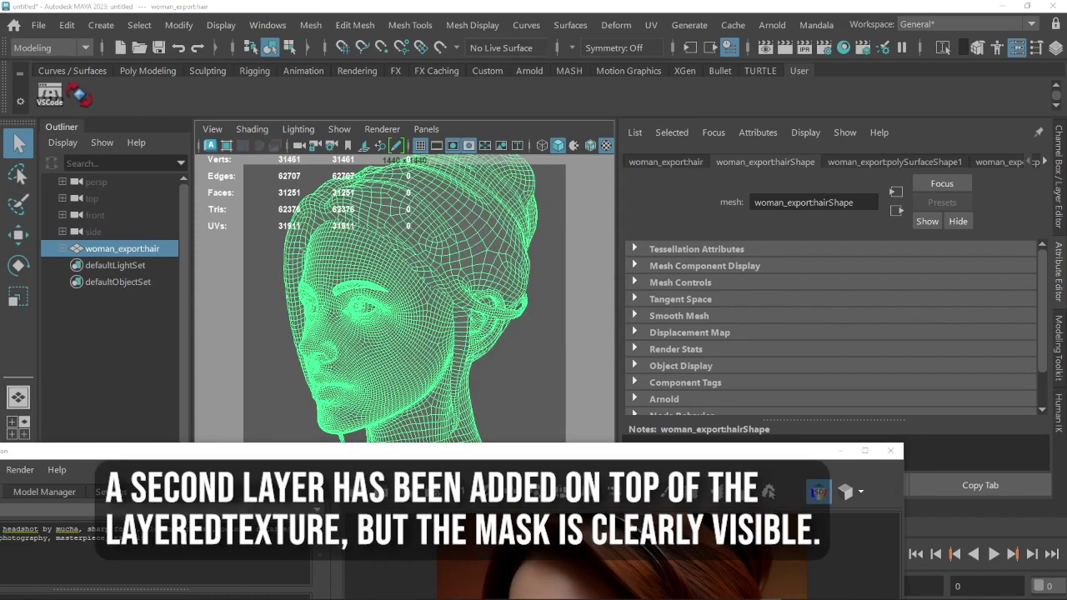
left_click(527, 356)
left_click_drag(527, 356, 581, 360, "alt")
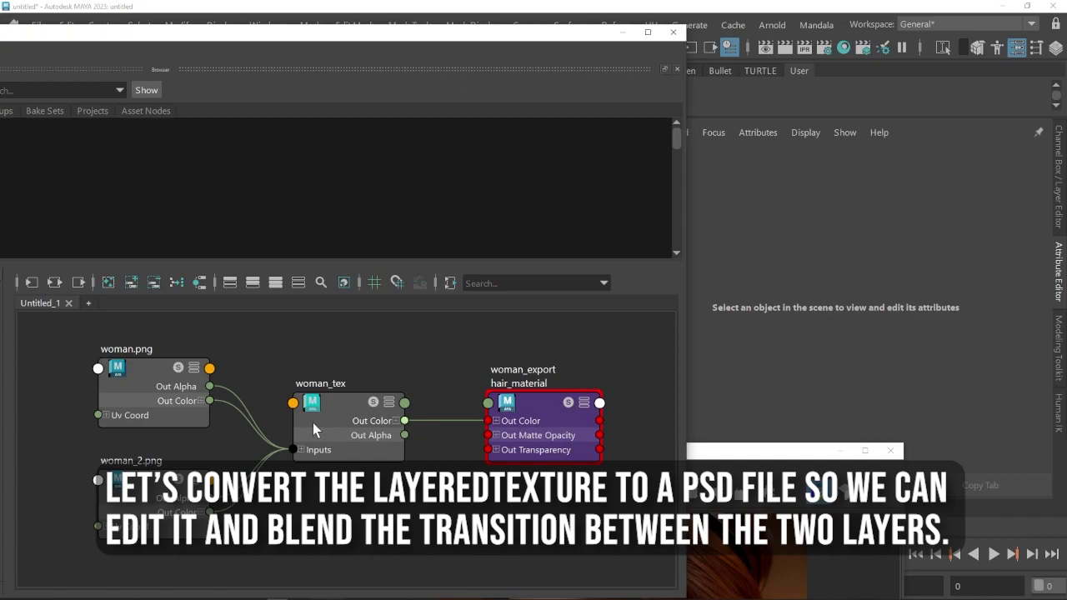
Convert the woman_tex layered texture to PSD, saving it over woman.psd in the sourceimages folder.
left_click(312, 423)
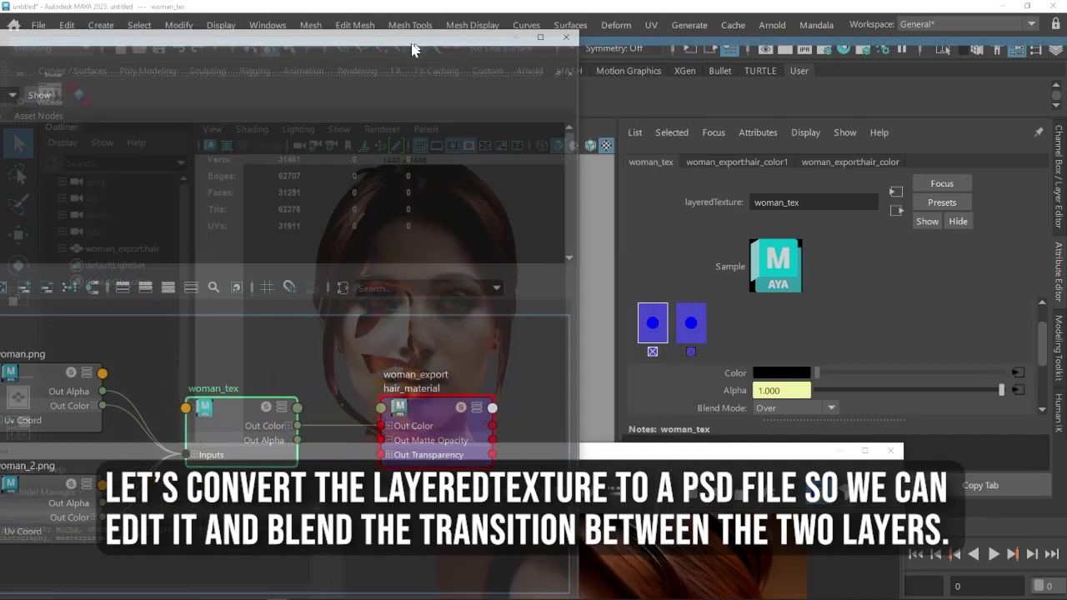
left_click_drag(405, 266, 410, 445)
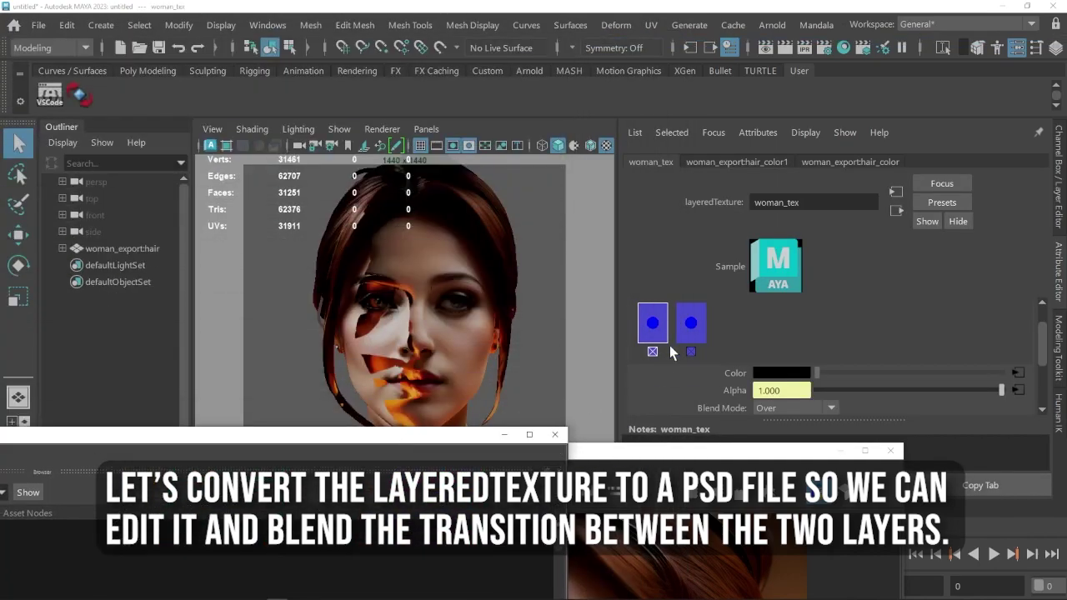
left_click(505, 435)
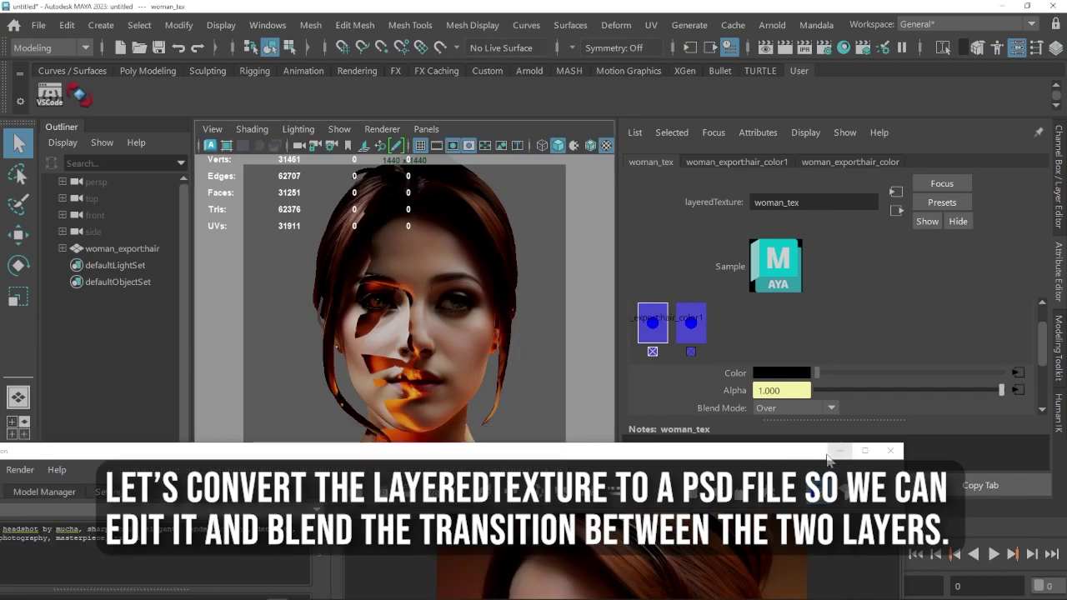
left_click(840, 451)
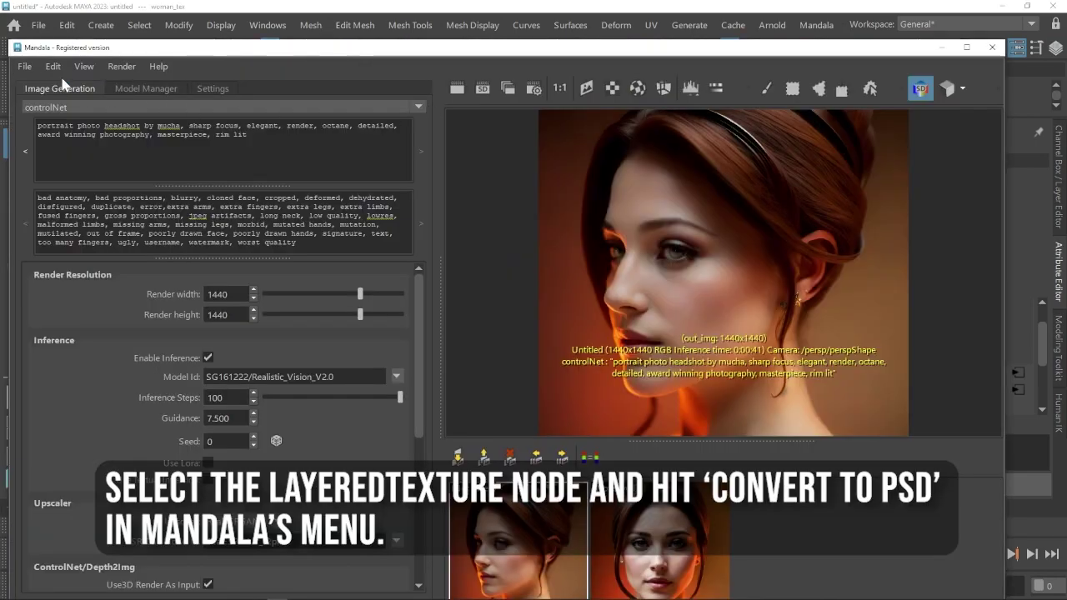
left_click(52, 70)
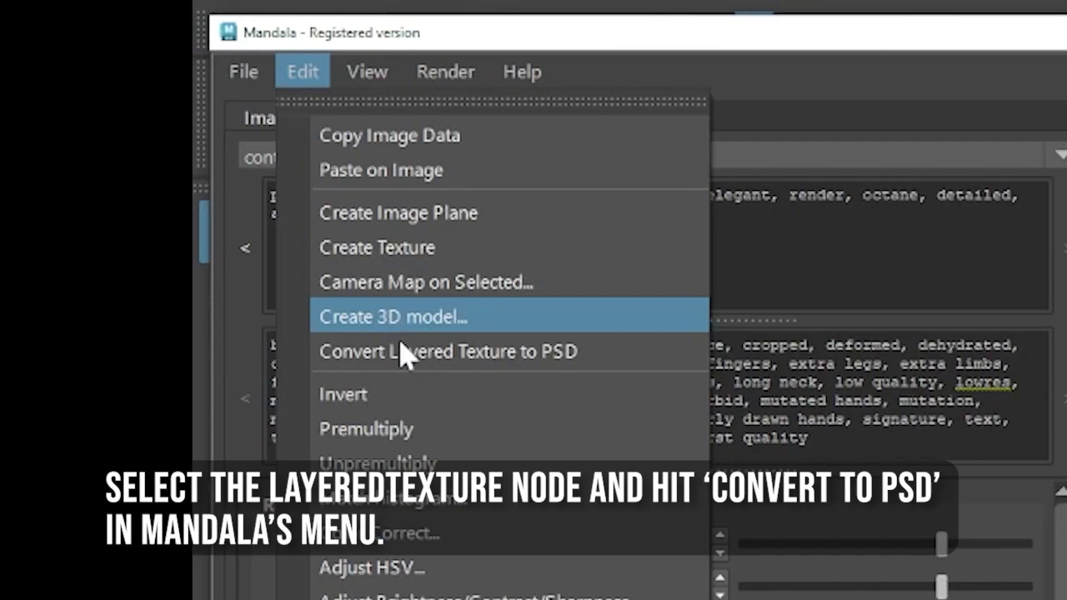
left_click(104, 201)
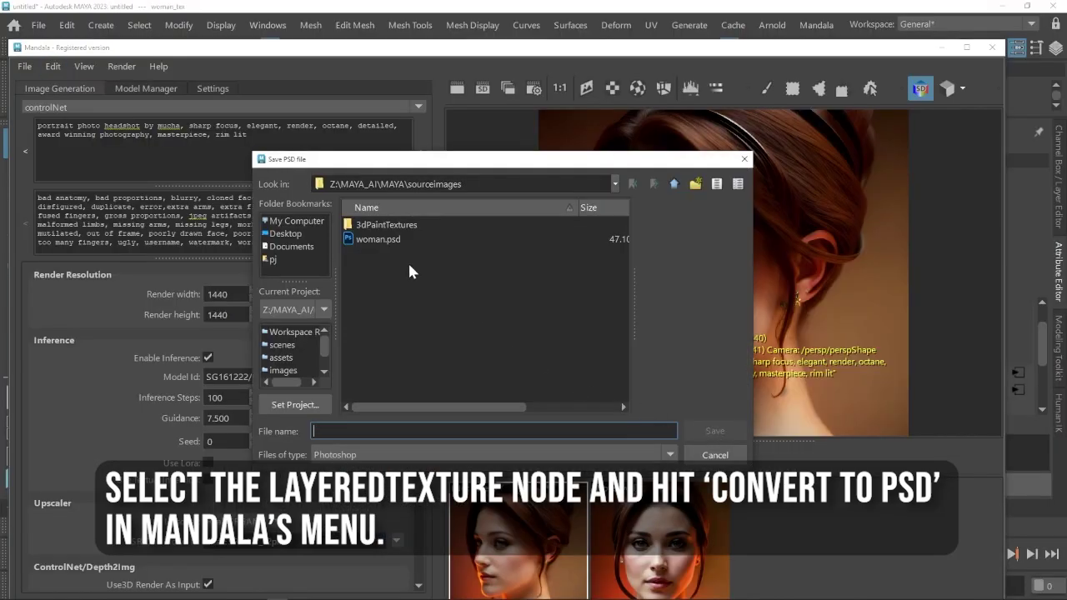
double_click(387, 248)
left_click(468, 336)
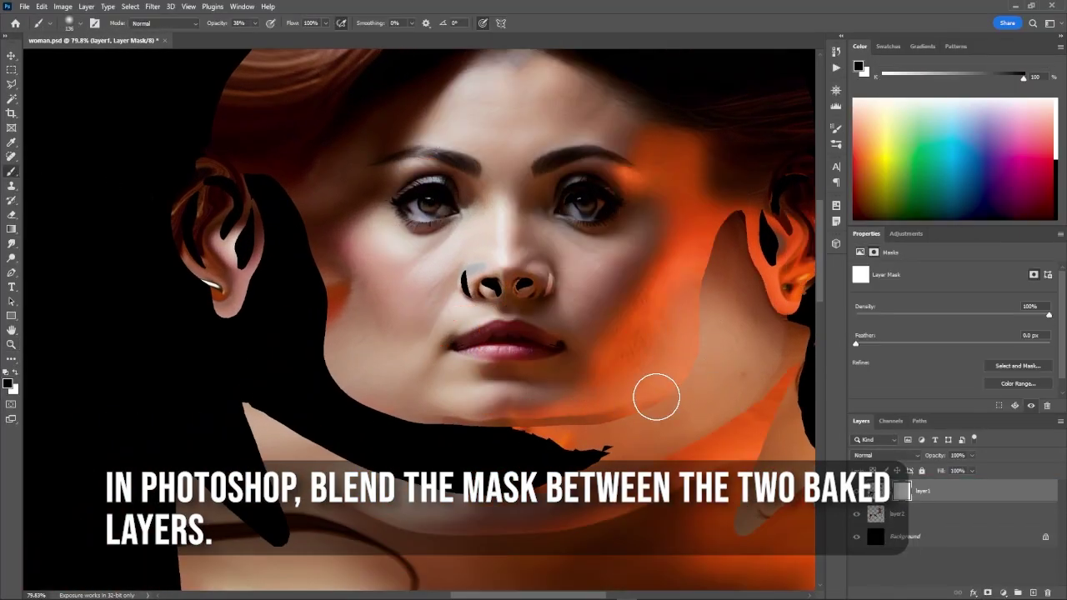
In Photoshop, paint on layer1's mask in woman.psd with a soft black brush to blend the two baked layers.
mouse_move(655, 392)
left_mouse_down()
mouse_move(650, 405)
mouse_move(775, 357)
left_mouse_up()
left_click(73, 23)
mouse_move(613, 350)
left_mouse_down()
mouse_move(684, 317)
mouse_move(600, 362)
left_mouse_up()
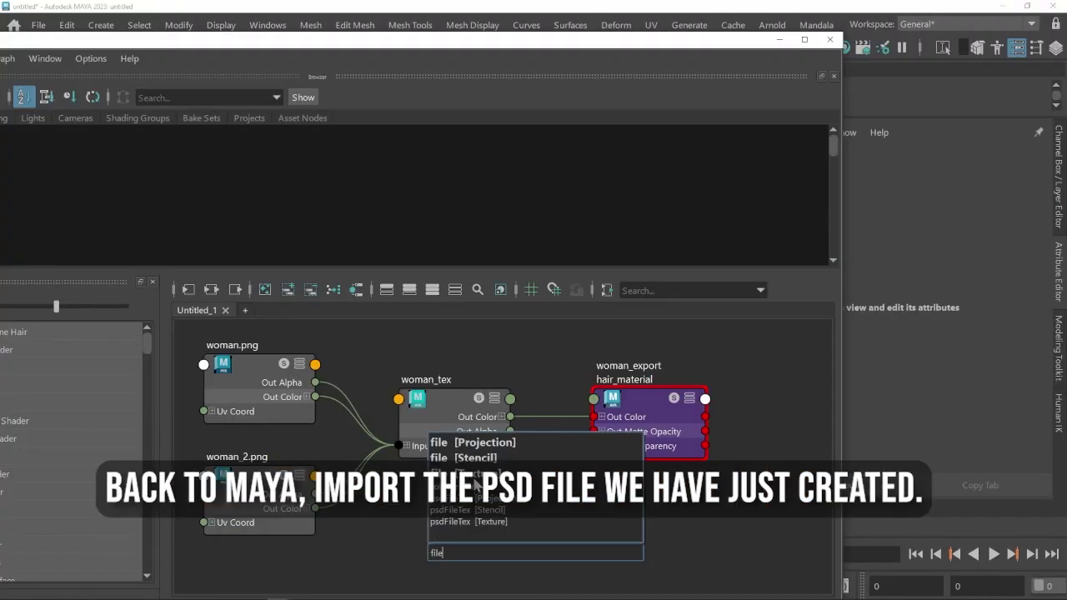
Back in Maya, create a file texture node with image sourceimages\woman.psd, connect it to hair_material's Out Color and view the textured head.
left_click(475, 476)
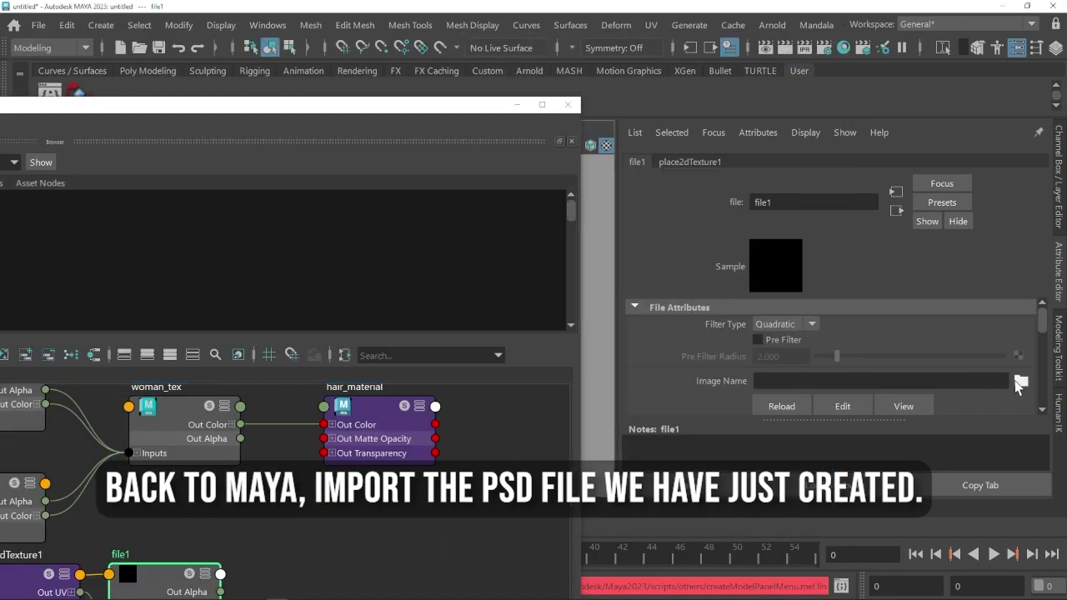
left_click(1021, 382)
middle_click_drag(267, 553, 265, 522)
left_click_drag(219, 585, 324, 403)
left_click(517, 106)
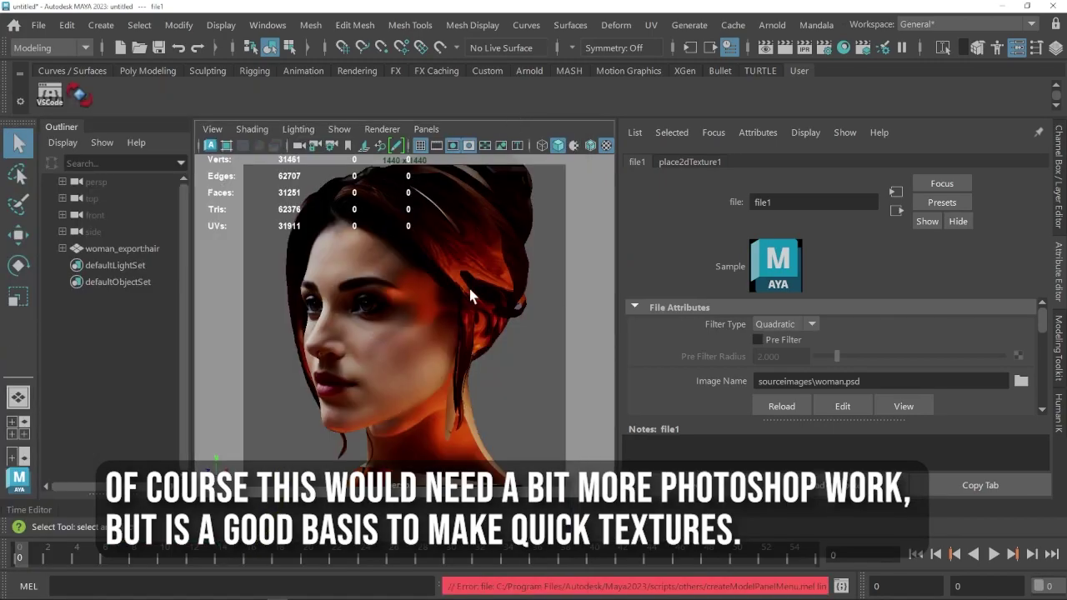
left_click(509, 370)
mouse_move(486, 392)
left_mouse_down("alt")
mouse_move(424, 386)
mouse_move(472, 389)
left_mouse_up("alt")
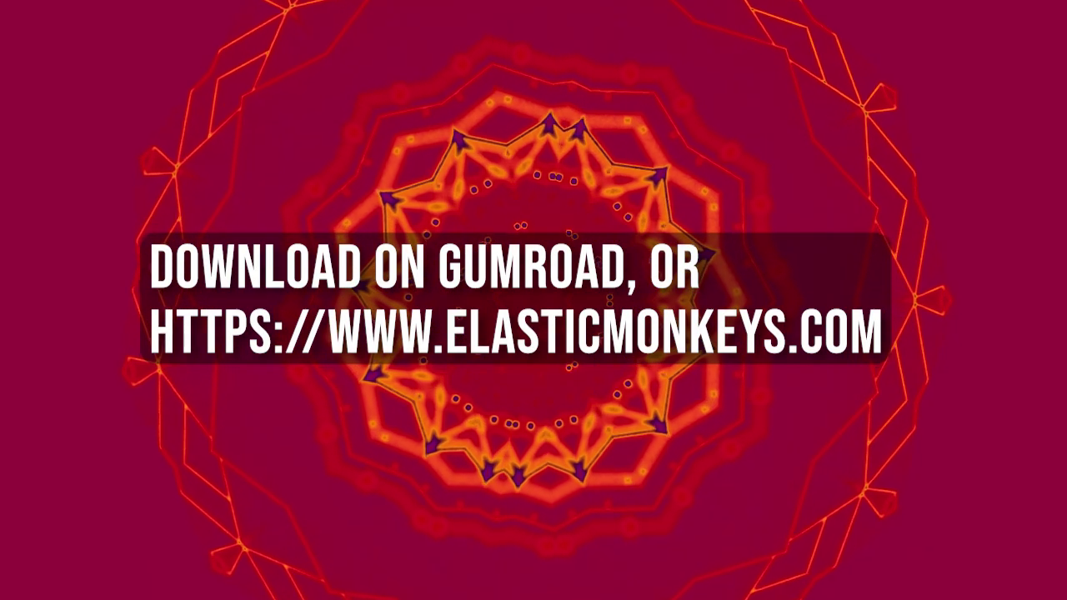